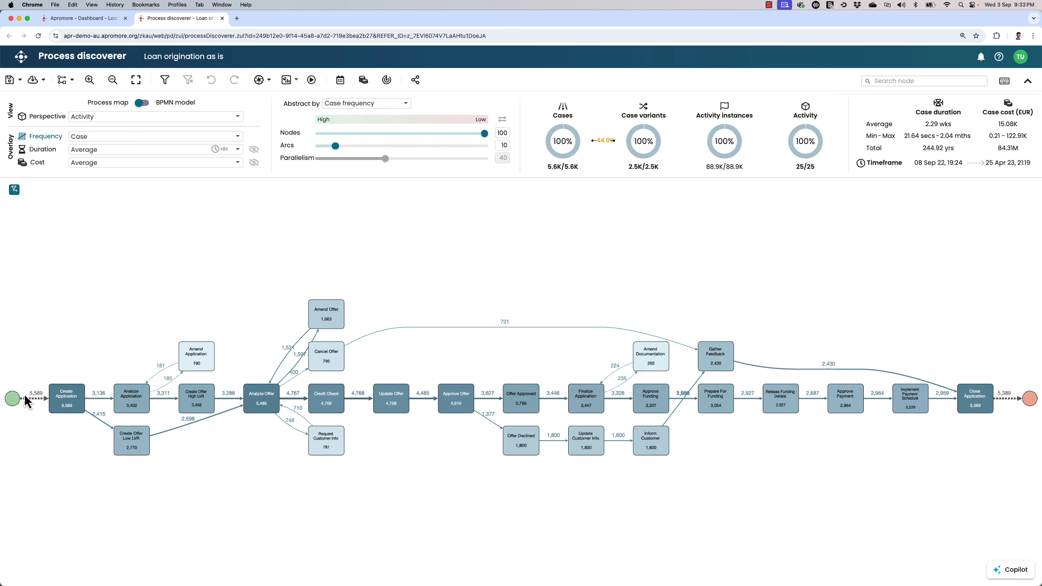
- Highlight the straight main path from the start event to the end event on the process map and inspect its first activities
{"action": "left_click", "coordinate": [19, 379]}
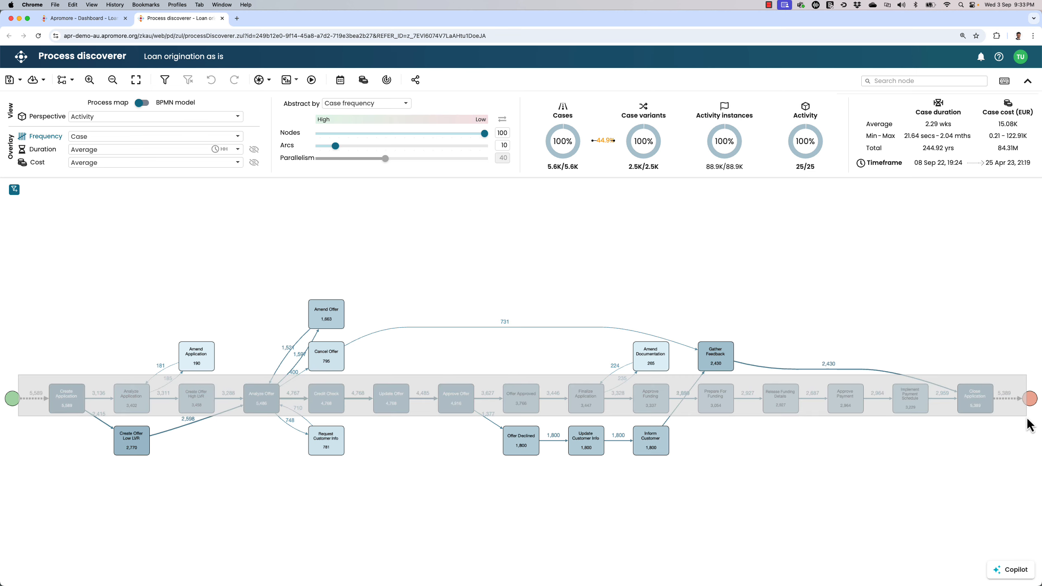
{"action": "scroll", "coordinate": [50, 425], "scroll_direction": "up", "scroll_amount": 5}
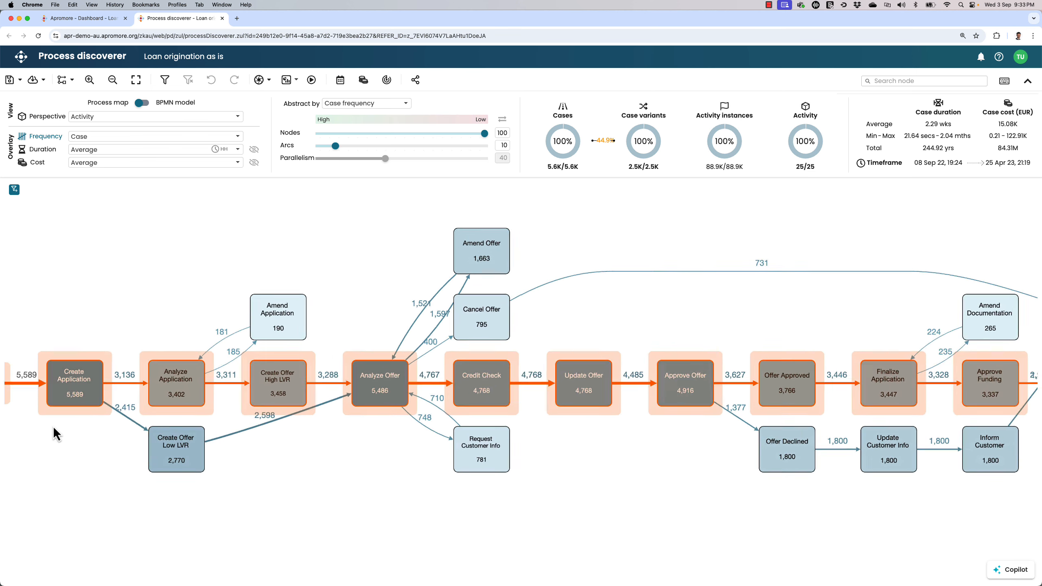
{"action": "left_click_drag", "start_coordinate": [59, 439], "coordinate": [100, 426]}
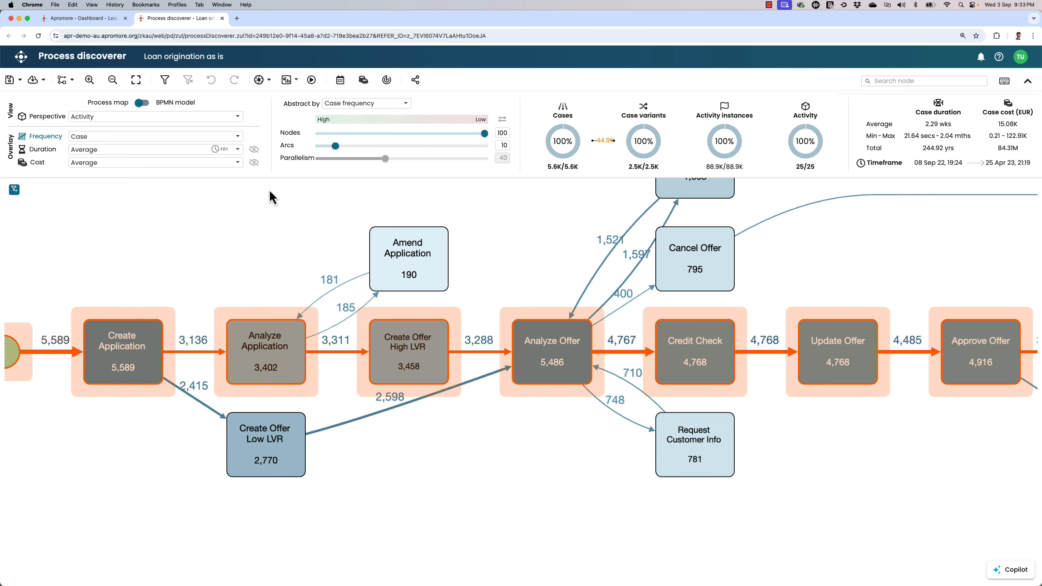
- Raise the arcs abstraction level to 100 and set the frequency overlay to Relative case
{"action": "left_click_drag", "start_coordinate": [335, 146], "coordinate": [485, 147]}
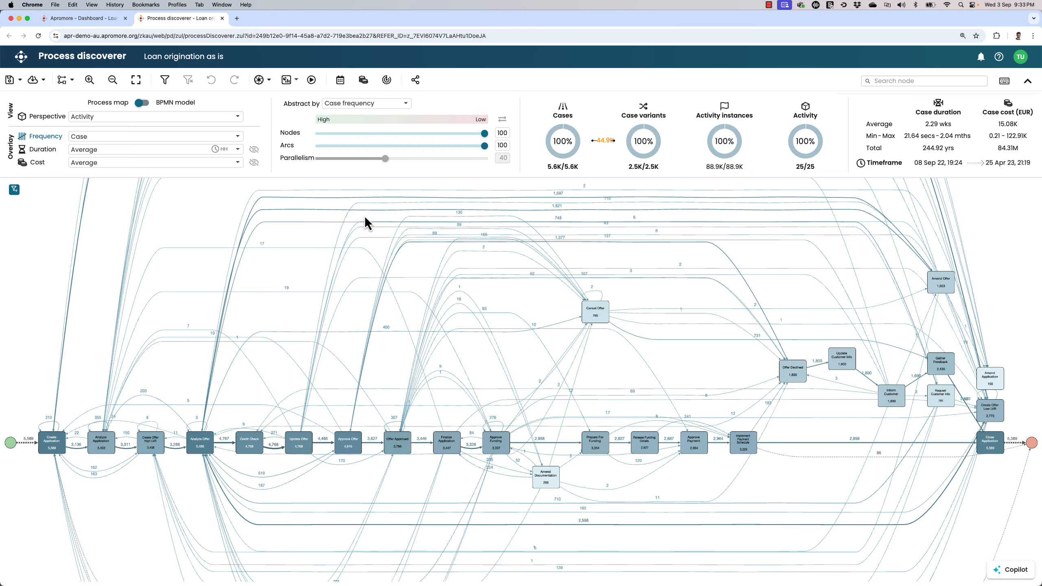
{"action": "left_click", "coordinate": [233, 137]}
{"action": "left_click", "coordinate": [167, 160]}
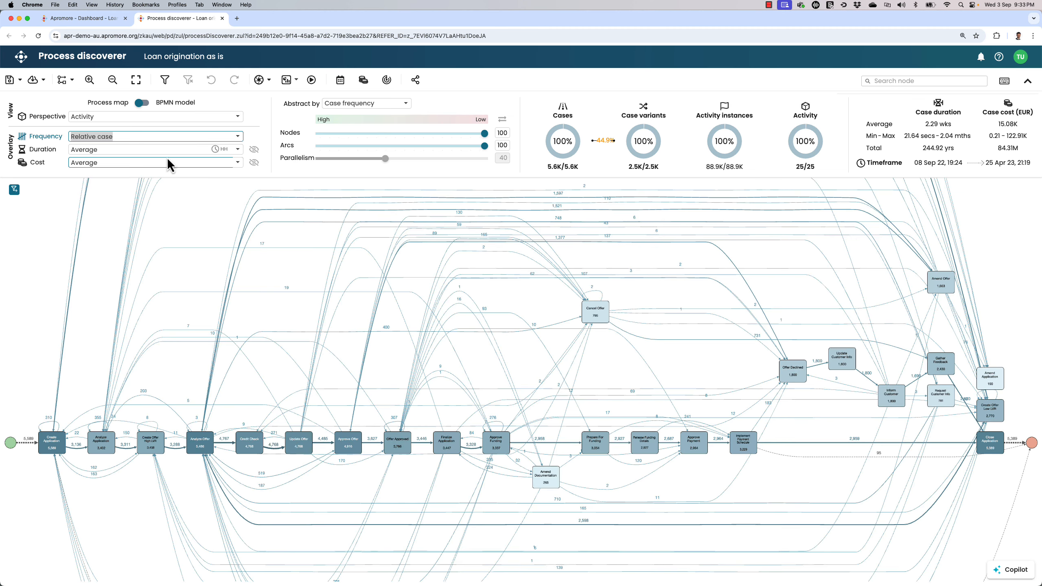
- Shift the Amend Documentation and Cancel Offer nodes slightly on the process map
{"action": "scroll", "coordinate": [560, 425], "scroll_direction": "up", "scroll_amount": 5}
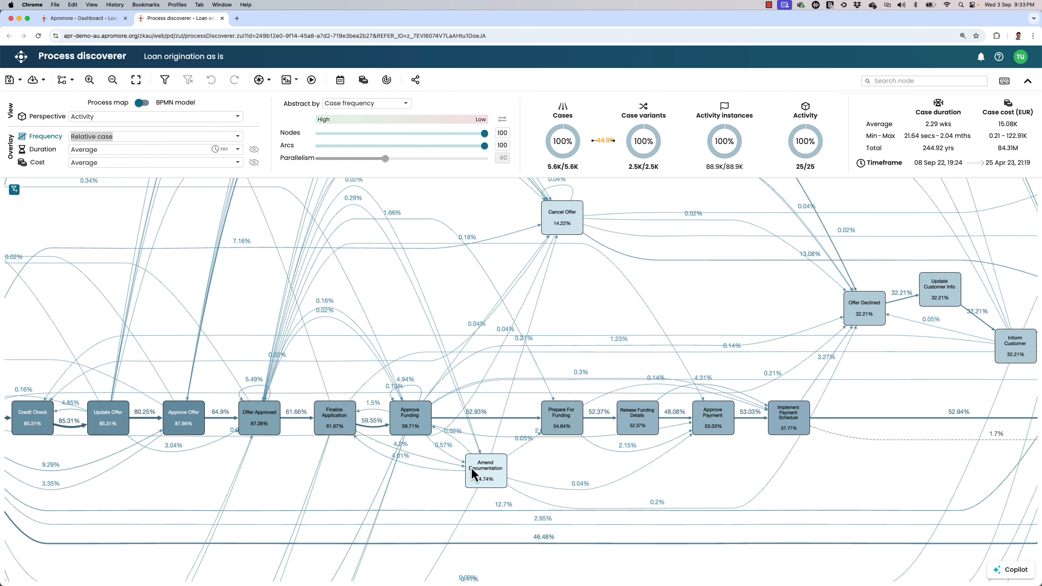
{"action": "left_click_drag", "start_coordinate": [481, 485], "coordinate": [482, 489]}
{"action": "left_click_drag", "start_coordinate": [567, 228], "coordinate": [559, 232]}
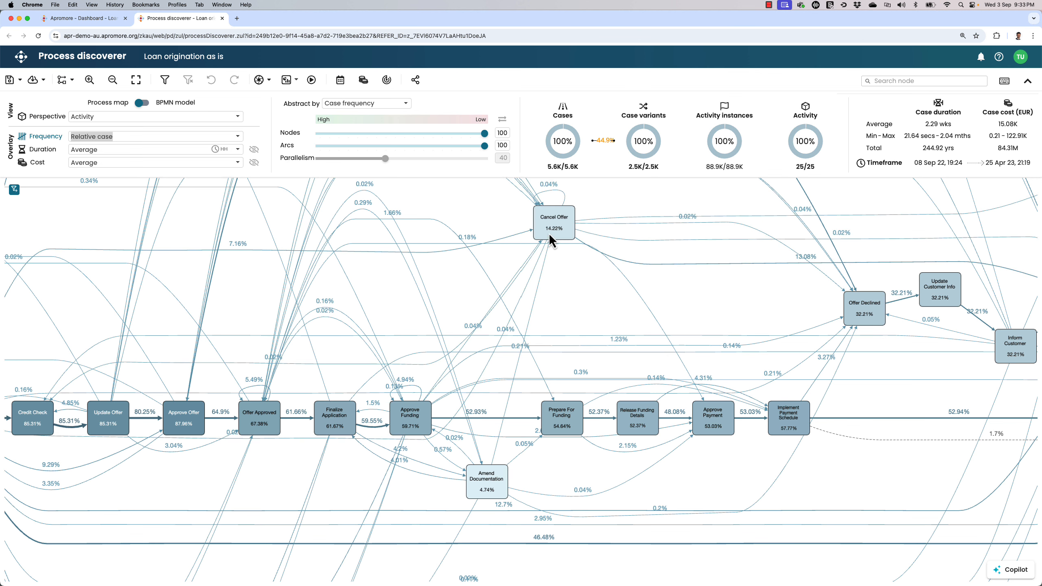
- Set the arcs abstraction level to 10
{"action": "left_click", "coordinate": [506, 144]}
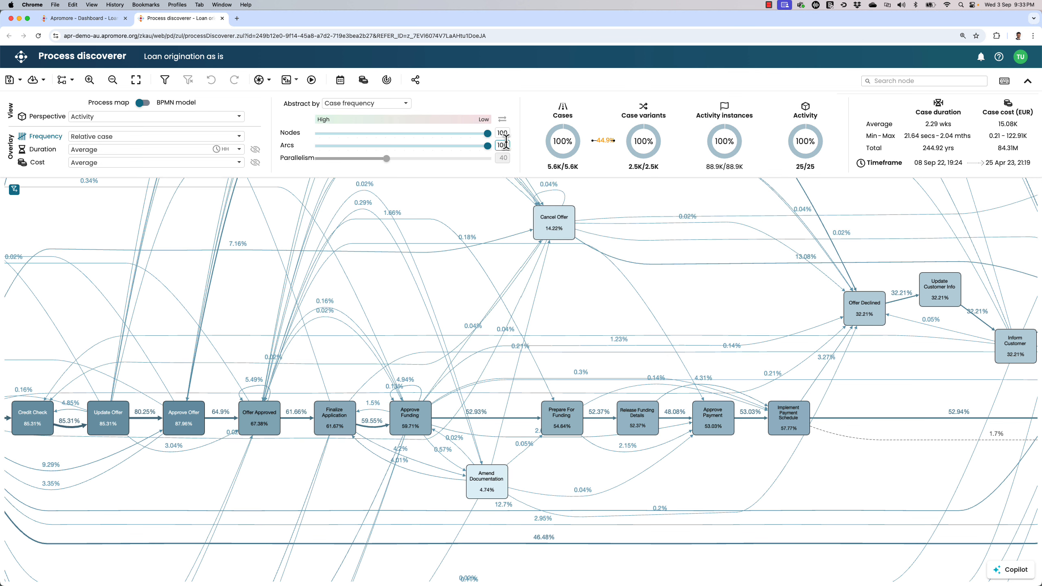
{"action": "key", "text": "BackSpace"}
{"action": "key", "text": "Return"}
- Set the frequency overlay to Case and switch the process map to the average duration overlay
{"action": "left_click", "coordinate": [39, 138]}
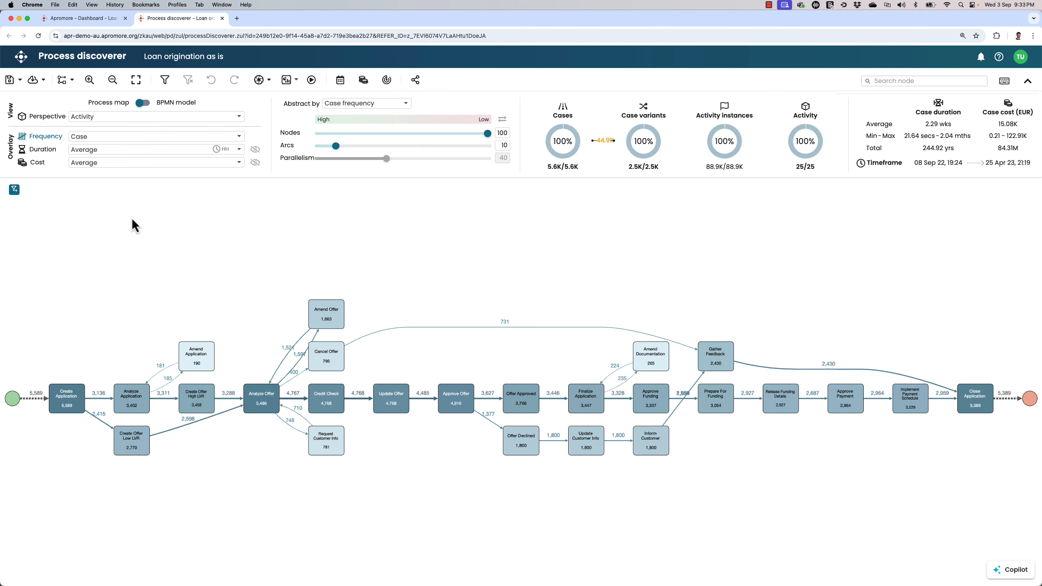
{"action": "left_click", "coordinate": [23, 155]}
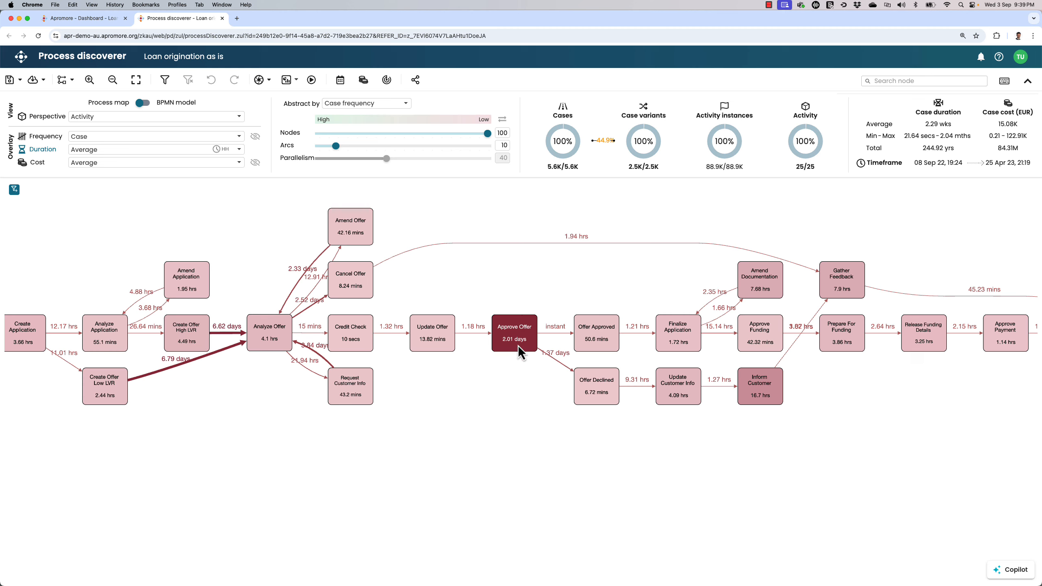
- Start animating the cases on the process map, skipping ahead to 27 Nov 2022
{"action": "left_click", "coordinate": [310, 80]}
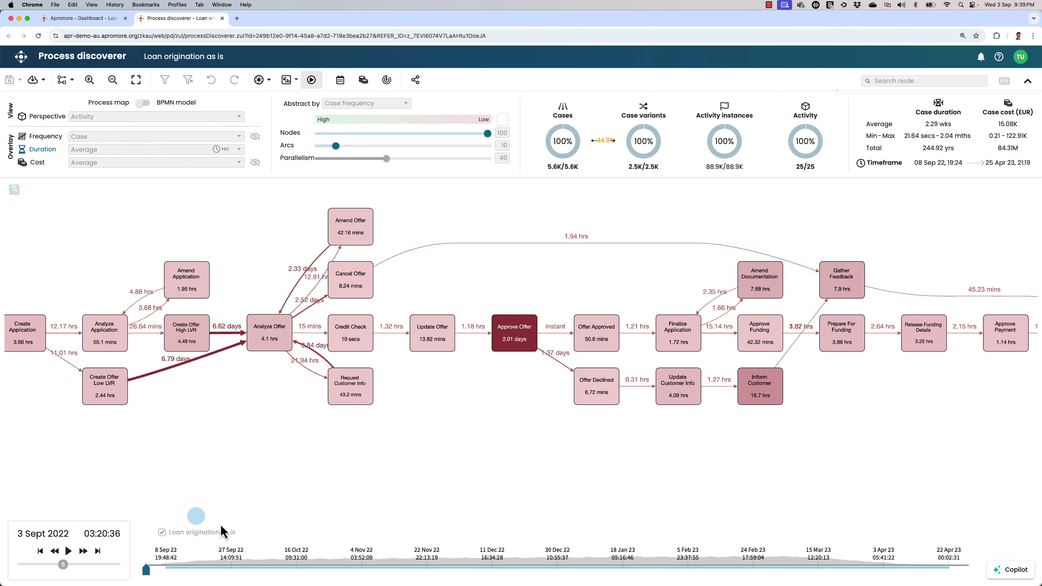
{"action": "left_click", "coordinate": [85, 550]}
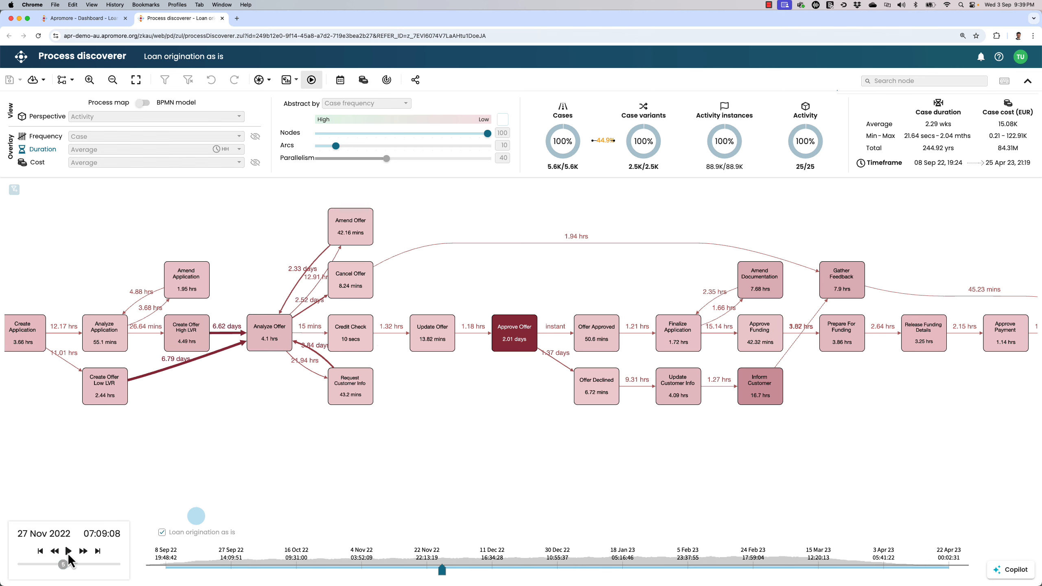
{"action": "left_click", "coordinate": [68, 550]}
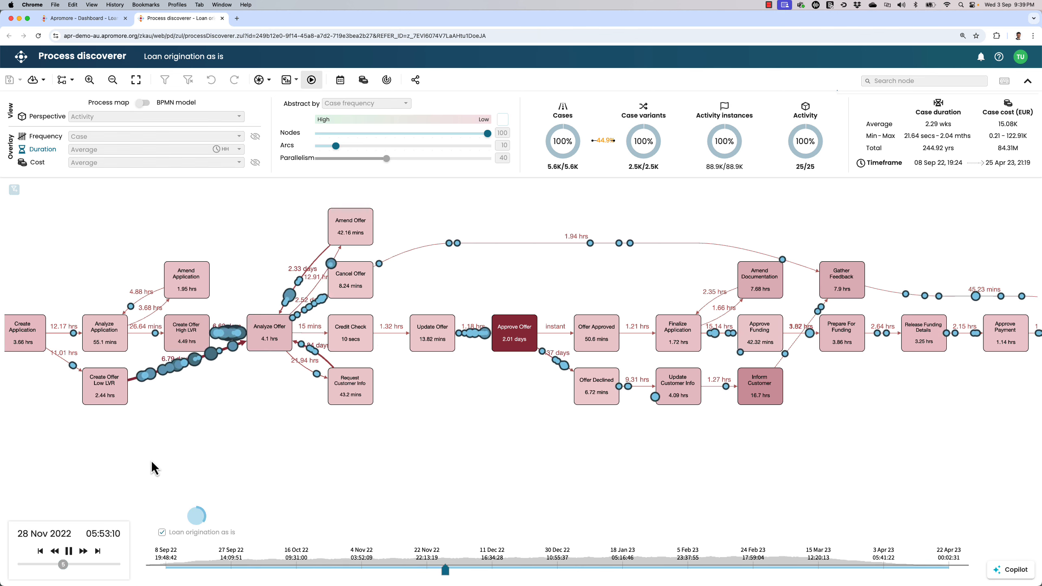
- Examine the case tokens flowing around Analyze Offer and Approve Offer, and end the animation
{"action": "scroll", "coordinate": [173, 387], "scroll_direction": "up", "scroll_amount": 4}
{"action": "scroll", "coordinate": [172, 385], "scroll_direction": "up", "scroll_amount": 1}
{"action": "left_click_drag", "start_coordinate": [264, 388], "coordinate": [288, 439]}
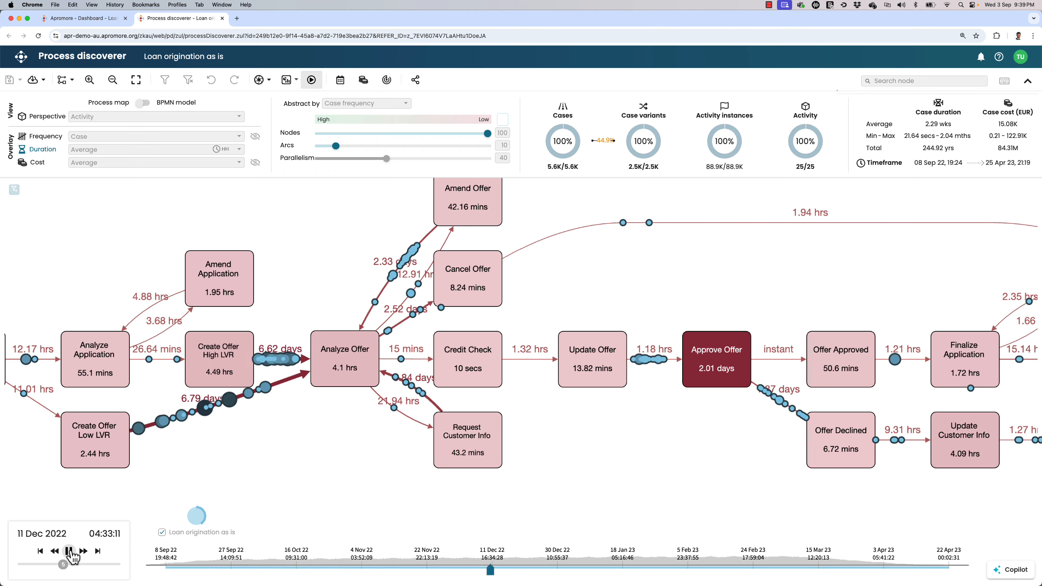
{"action": "left_click", "coordinate": [68, 551]}
{"action": "left_click", "coordinate": [312, 81]}
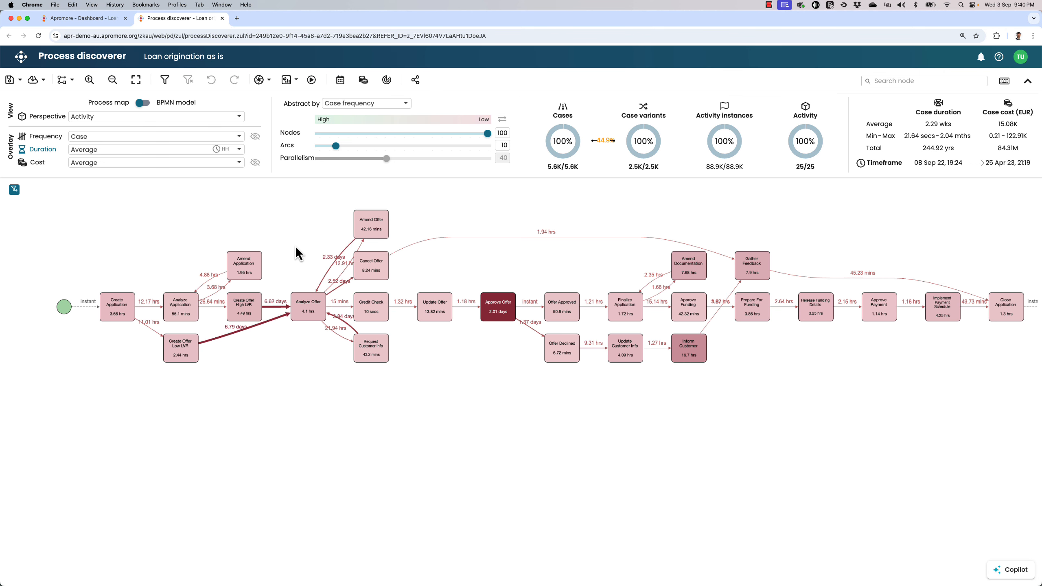
- Look through the Performance, Timeframe and Rework case filters and close the log filter without applying any
{"action": "left_click", "coordinate": [173, 82]}
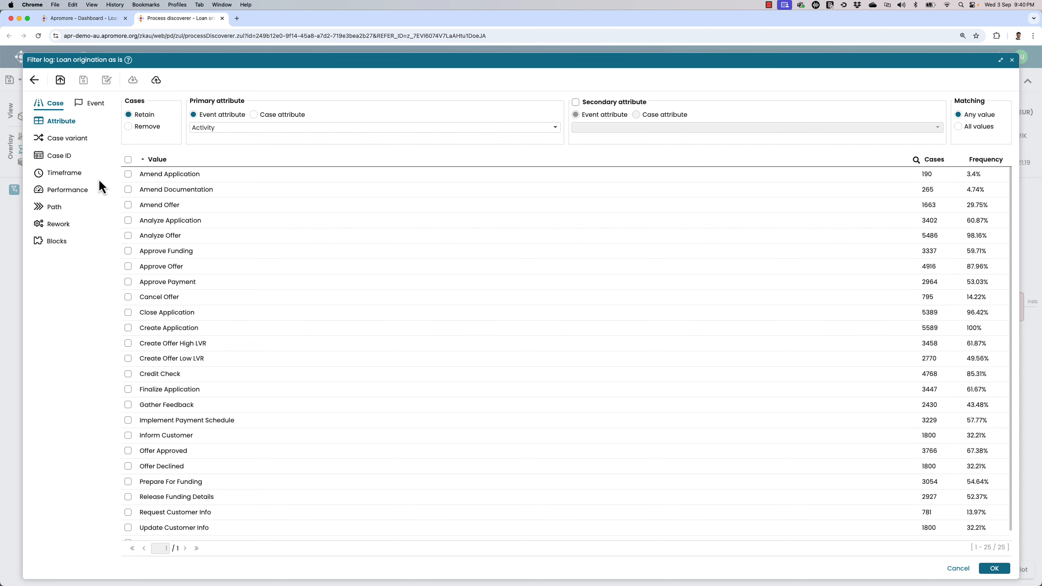
{"action": "left_click", "coordinate": [84, 190]}
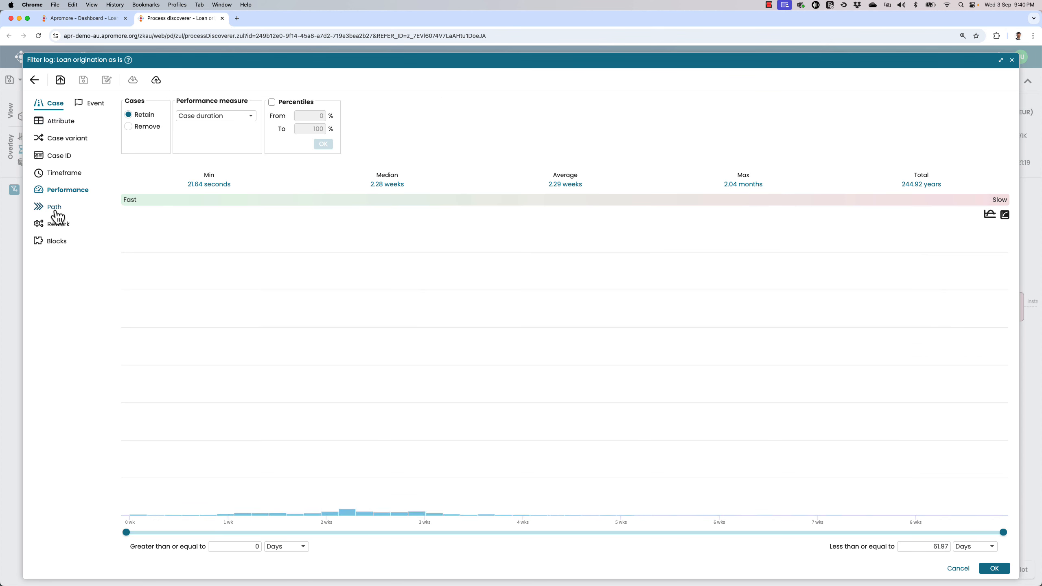
{"action": "left_click", "coordinate": [58, 175]}
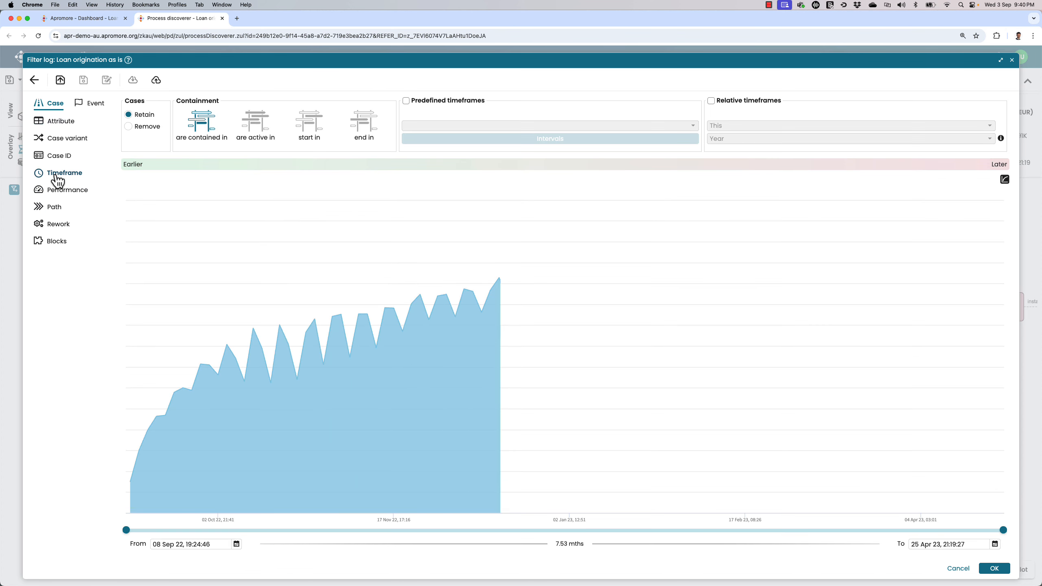
{"action": "left_click", "coordinate": [51, 229]}
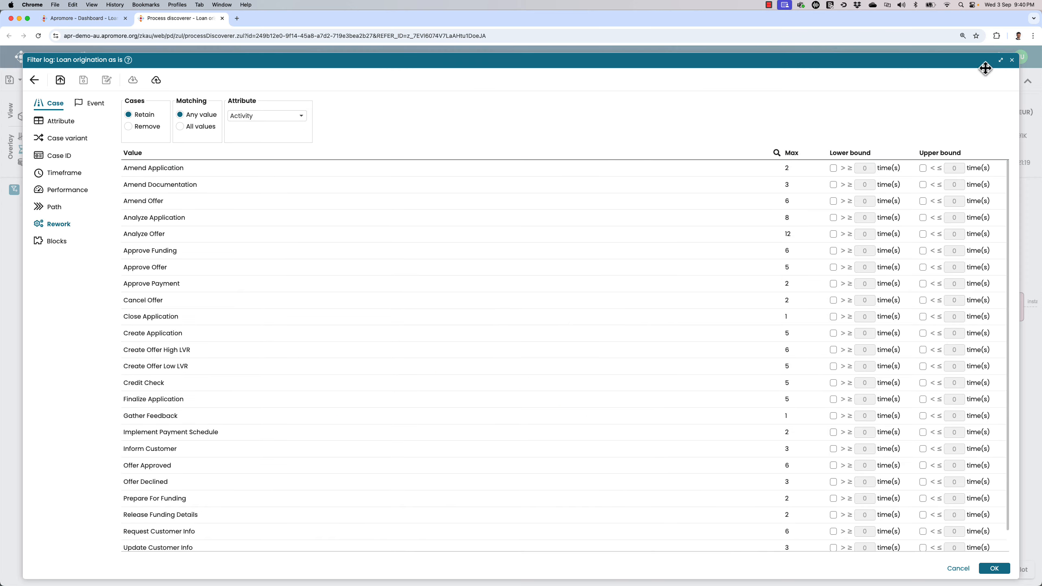
{"action": "left_click", "coordinate": [1011, 60]}
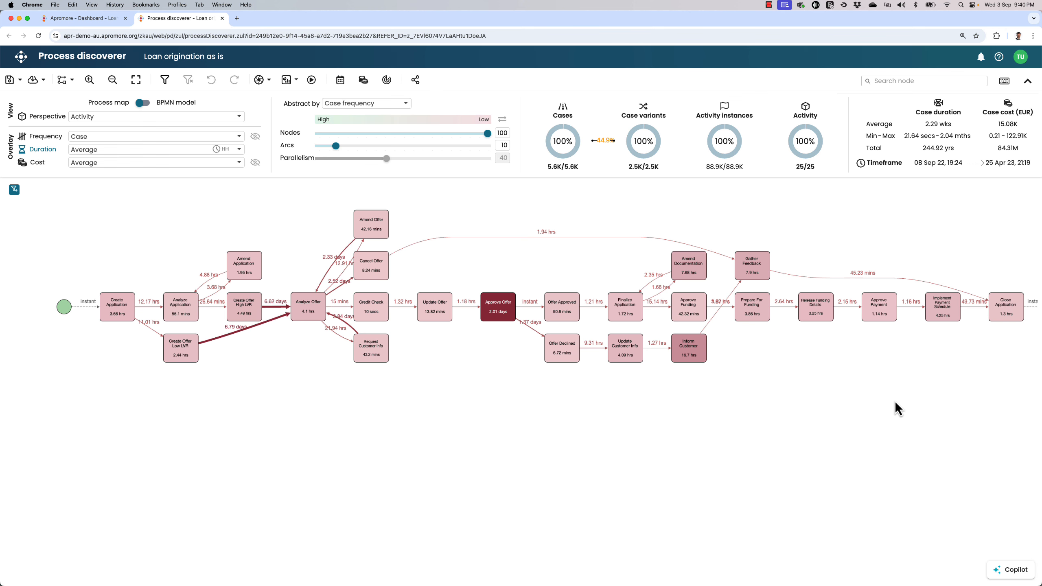
- Ask Copilot "Where are the key bottlenecks on this process and how they impact on my 10-day SLA on average case duration?"
{"action": "left_click", "coordinate": [1007, 570]}
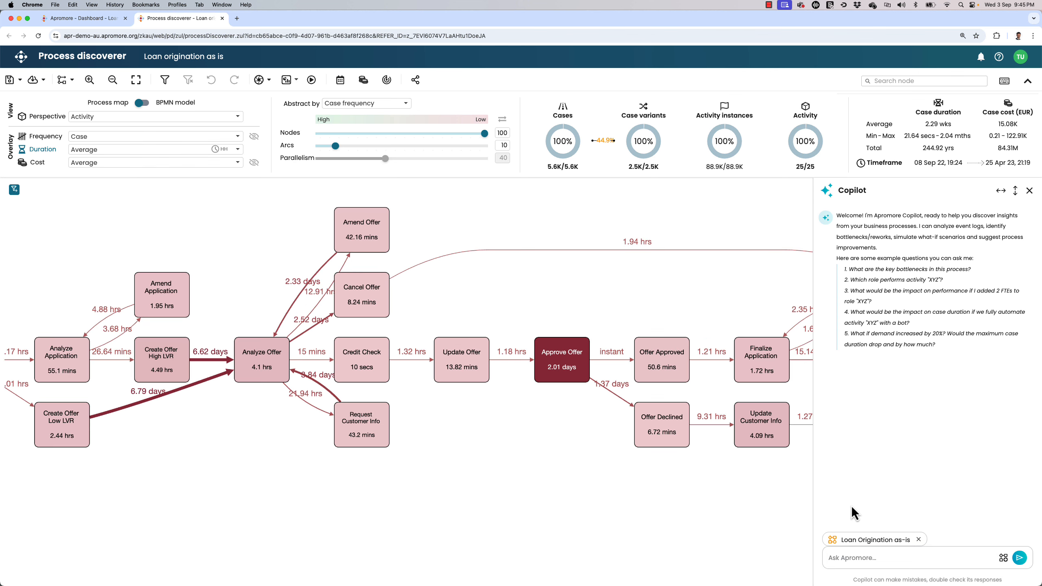
{"action": "left_click", "coordinate": [833, 558]}
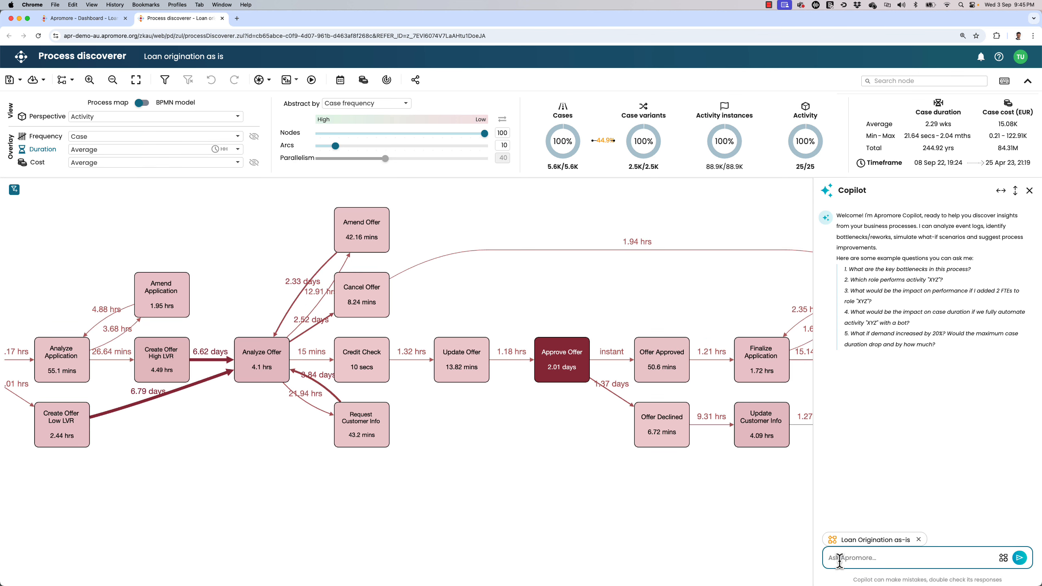
{"action": "type", "text": "Where are the key bottlenecks on this process and"}
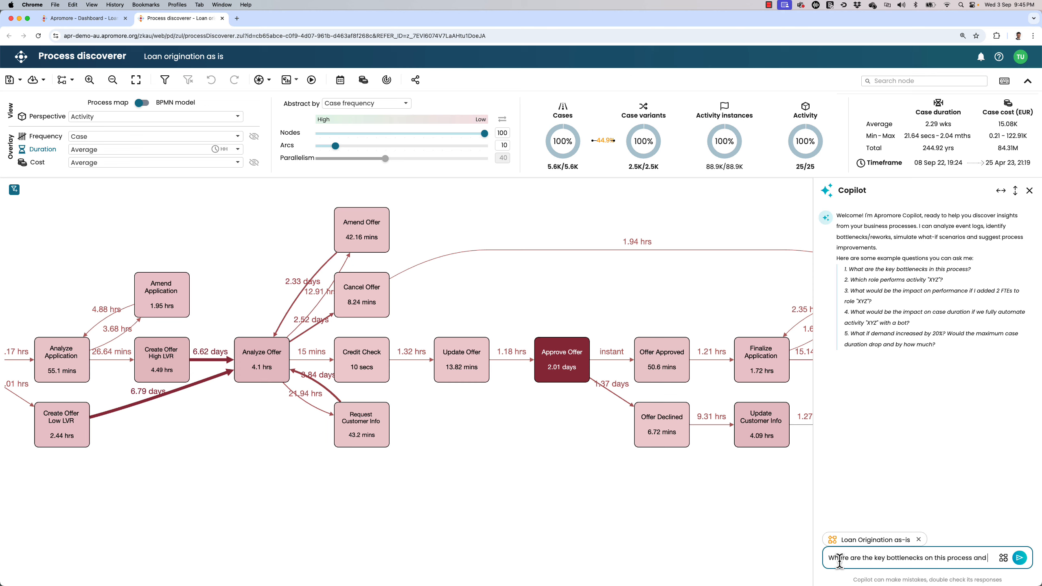
{"action": "type", "text": " how they impac"}
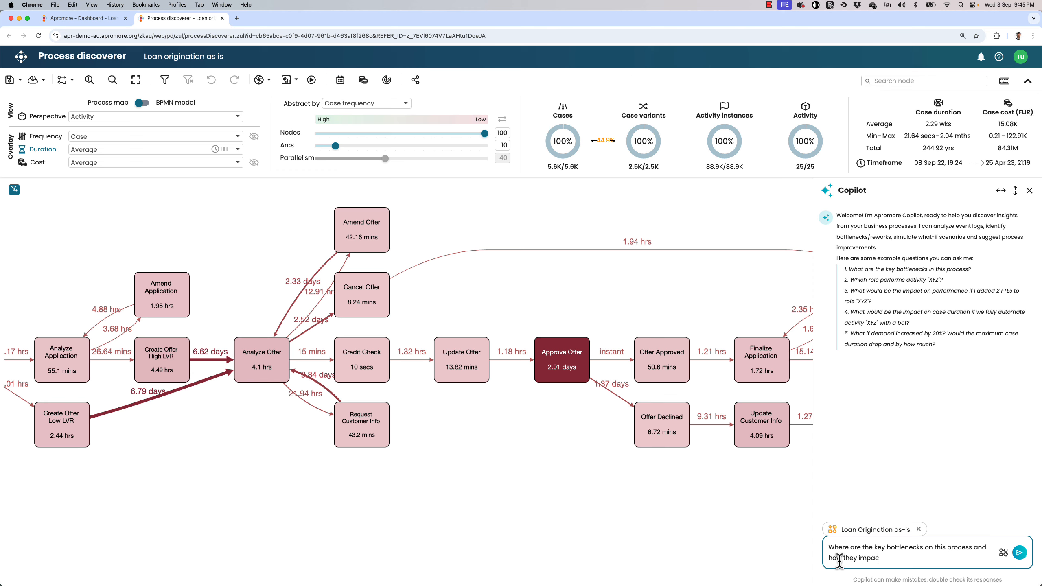
{"action": "type", "text": "t on my 10-day SLA on average case duration?"}
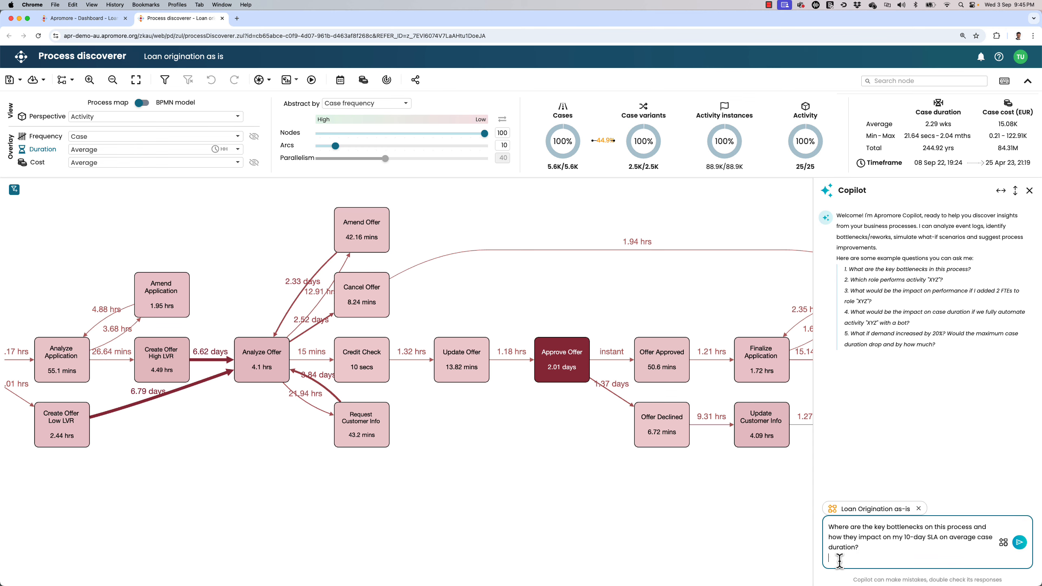
{"action": "key", "text": "Return"}
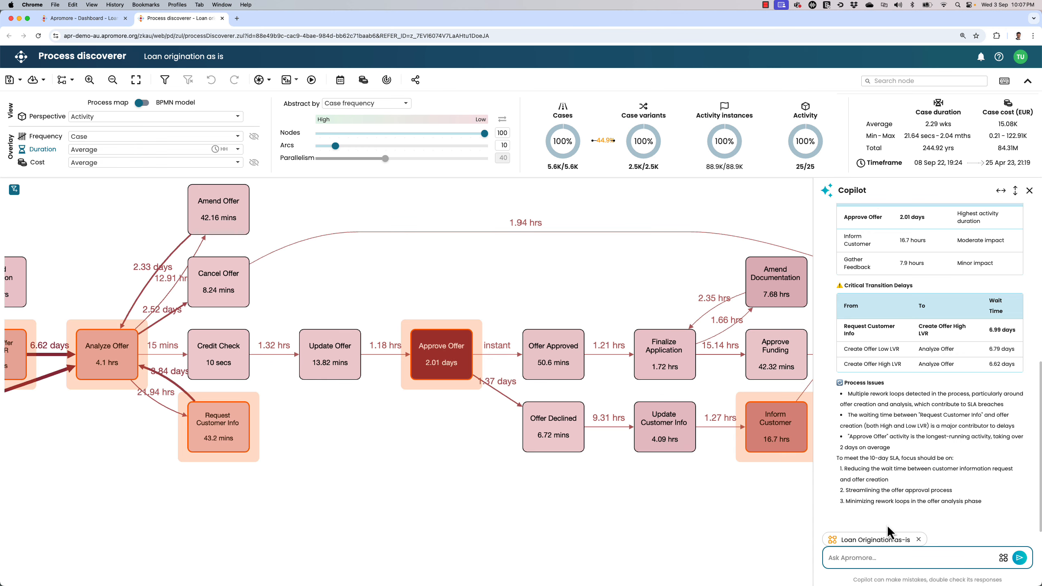
- Read Copilot's process duration overview and key activity bottlenecks in its answer
{"action": "scroll", "coordinate": [905, 422], "scroll_direction": "up", "scroll_amount": 4}
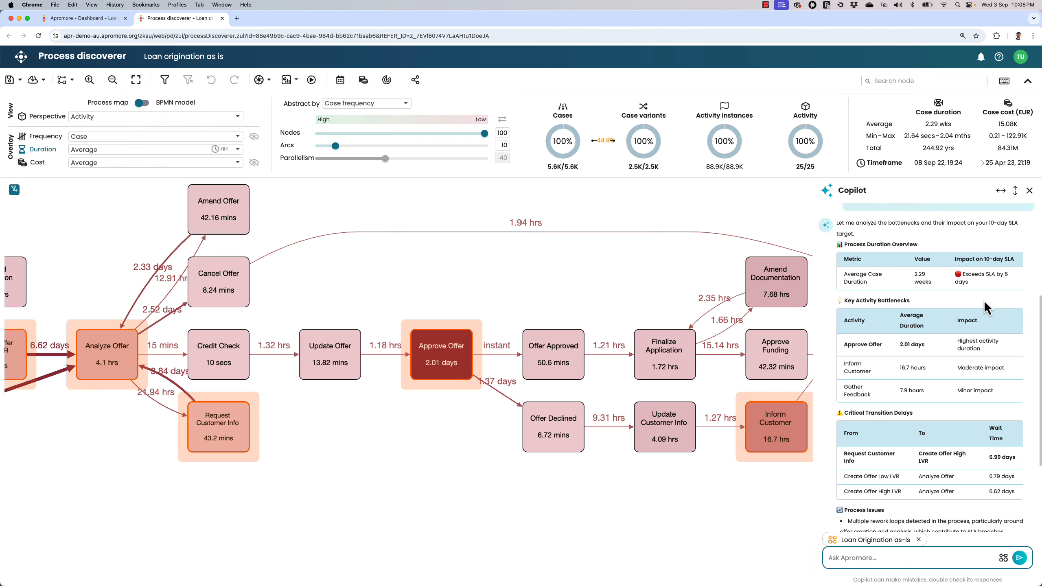
{"action": "scroll", "coordinate": [973, 339], "scroll_direction": "up", "scroll_amount": 4}
{"action": "scroll", "coordinate": [973, 339], "scroll_direction": "down", "scroll_amount": 1}
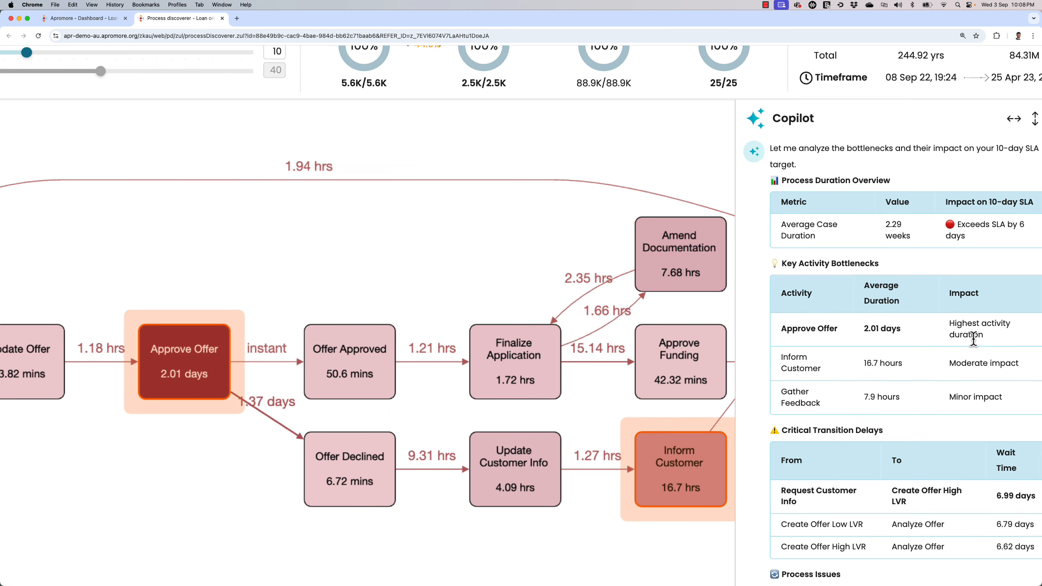
{"action": "scroll", "coordinate": [960, 345], "scroll_direction": "down", "scroll_amount": 2}
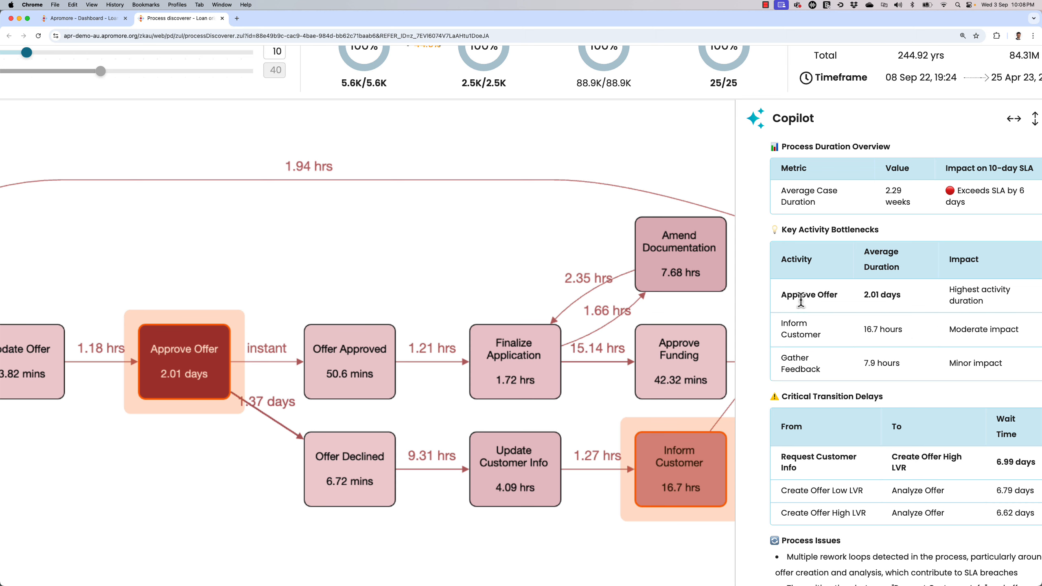
- Compare the highlighted bottleneck activities on the process map with Copilot's critical transition delays
{"action": "left_click_drag", "start_coordinate": [130, 450], "coordinate": [203, 427]}
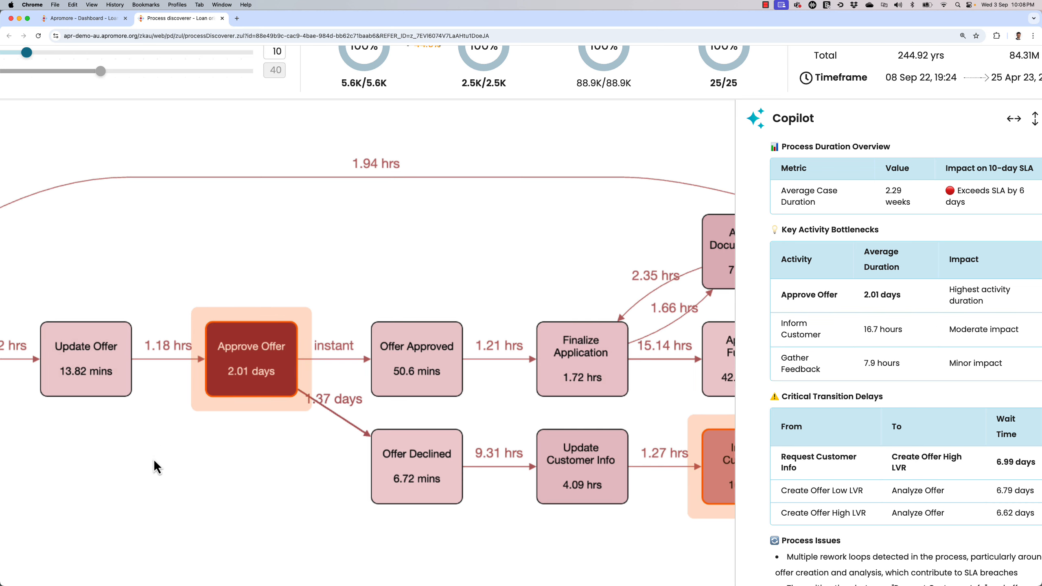
{"action": "left_click_drag", "start_coordinate": [153, 459], "coordinate": [306, 452]}
{"action": "scroll", "coordinate": [306, 452], "scroll_direction": "down", "scroll_amount": 3}
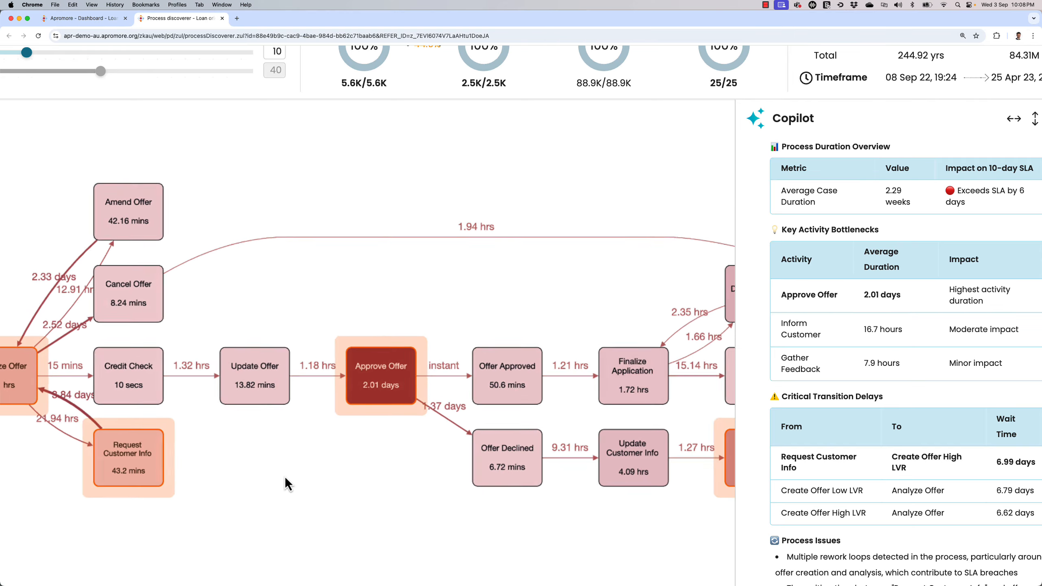
{"action": "scroll", "coordinate": [394, 443], "scroll_direction": "down", "scroll_amount": 5}
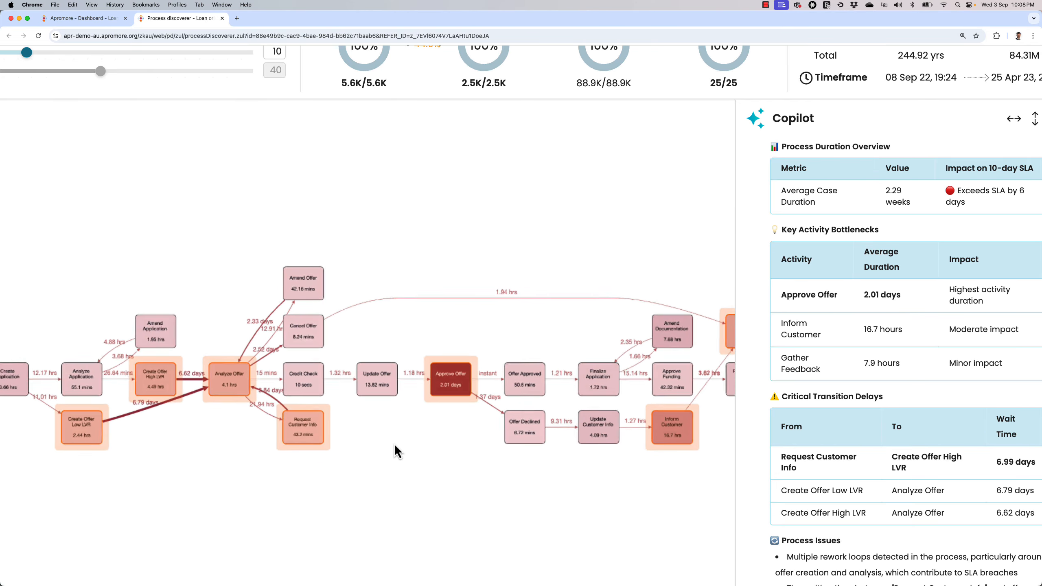
{"action": "scroll", "coordinate": [394, 444], "scroll_direction": "down", "scroll_amount": 3}
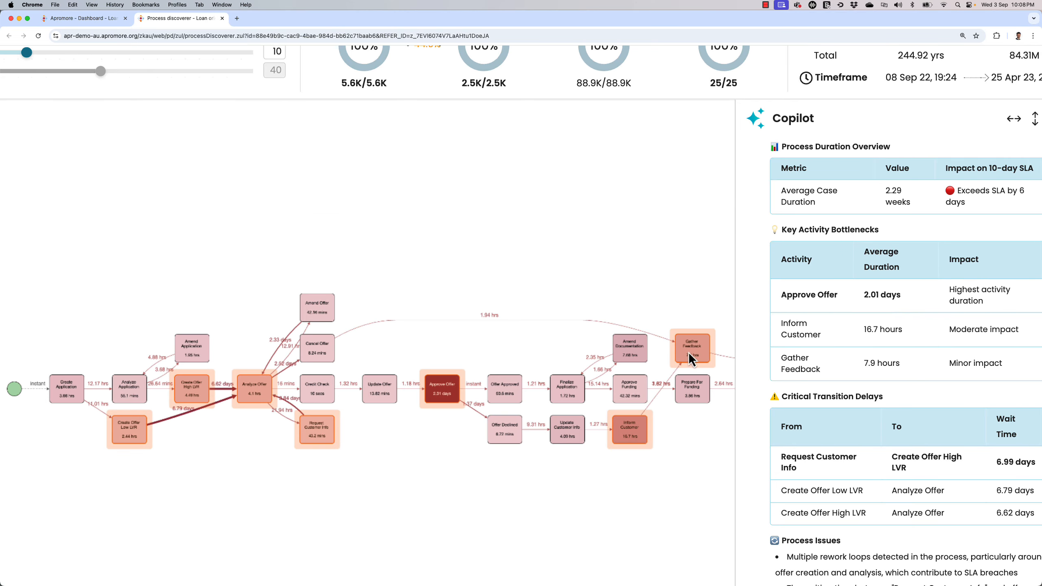
{"action": "scroll", "coordinate": [437, 414], "scroll_direction": "up", "scroll_amount": 2}
{"action": "scroll", "coordinate": [779, 450], "scroll_direction": "up", "scroll_amount": 1}
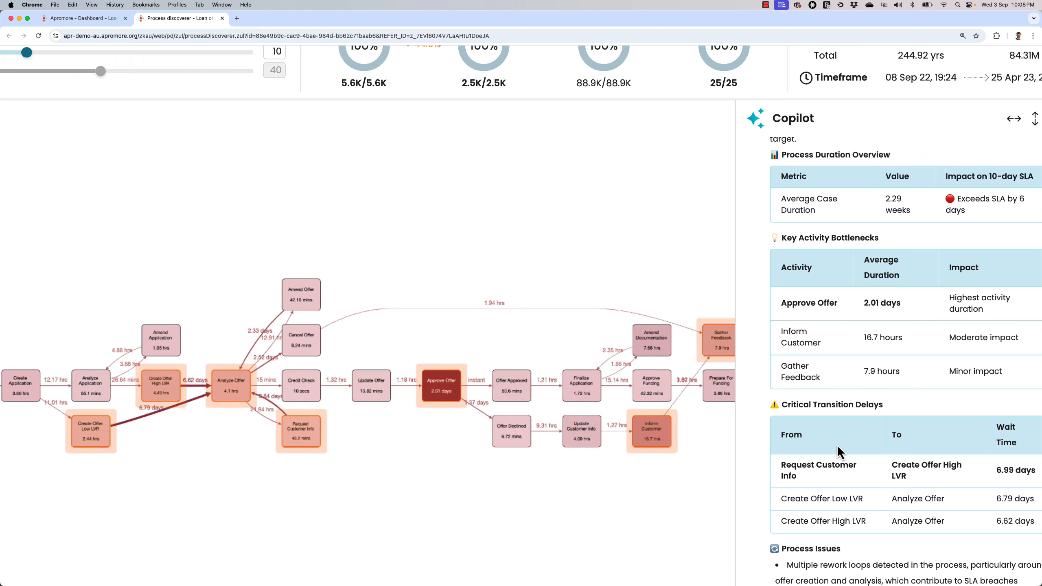
{"action": "scroll", "coordinate": [836, 448], "scroll_direction": "down", "scroll_amount": 3}
{"action": "scroll", "coordinate": [386, 452], "scroll_direction": "up", "scroll_amount": 3}
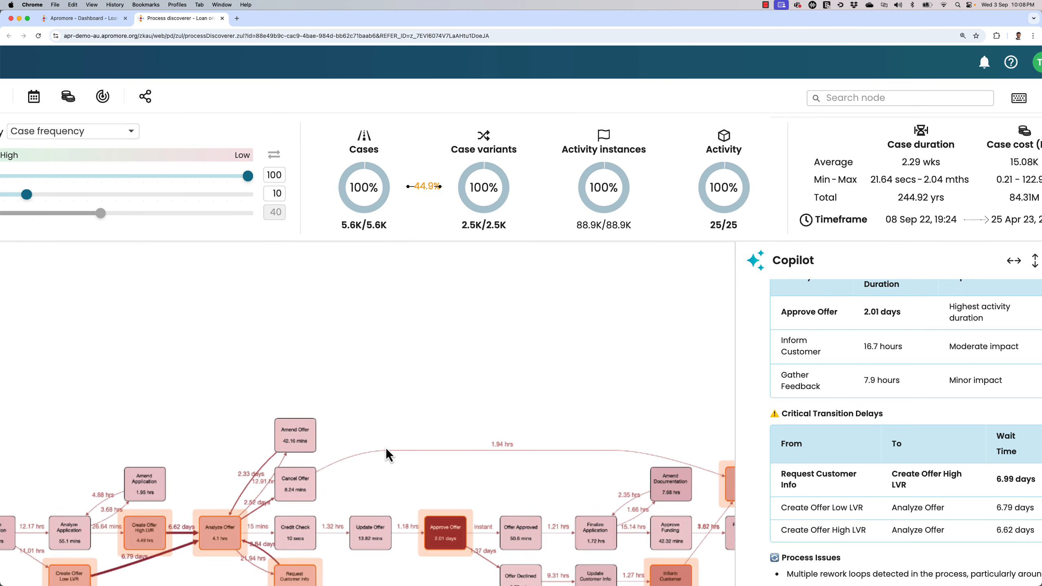
- Examine the transition delays around Analyze Offer on the map and read Copilot's process issues and 10-day SLA recommendations
{"action": "scroll", "coordinate": [385, 446], "scroll_direction": "up", "scroll_amount": 2}
{"action": "scroll", "coordinate": [210, 485], "scroll_direction": "up", "scroll_amount": 3}
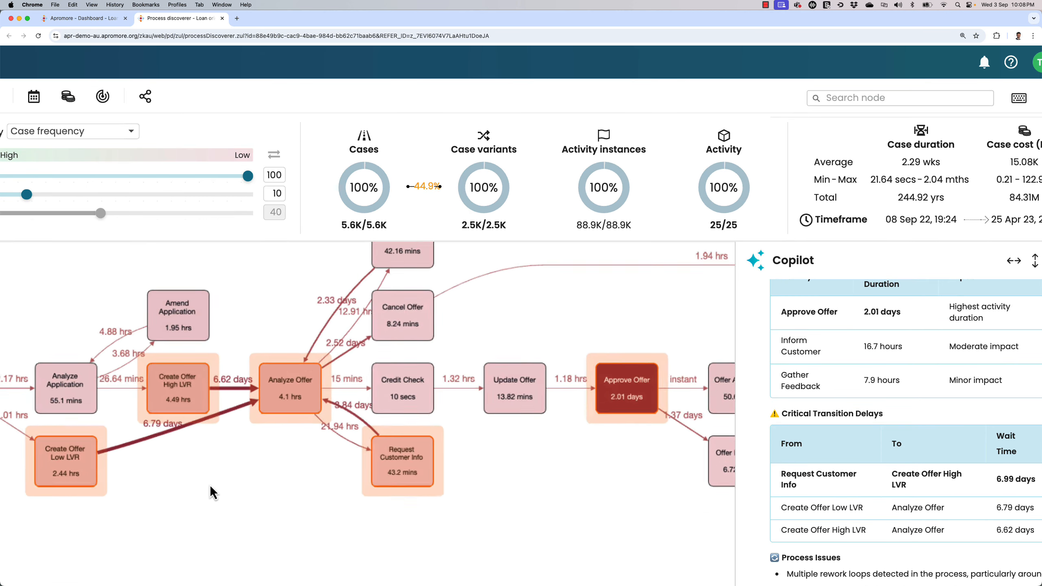
{"action": "scroll", "coordinate": [210, 485], "scroll_direction": "up", "scroll_amount": 1}
{"action": "scroll", "coordinate": [860, 476], "scroll_direction": "down", "scroll_amount": 1}
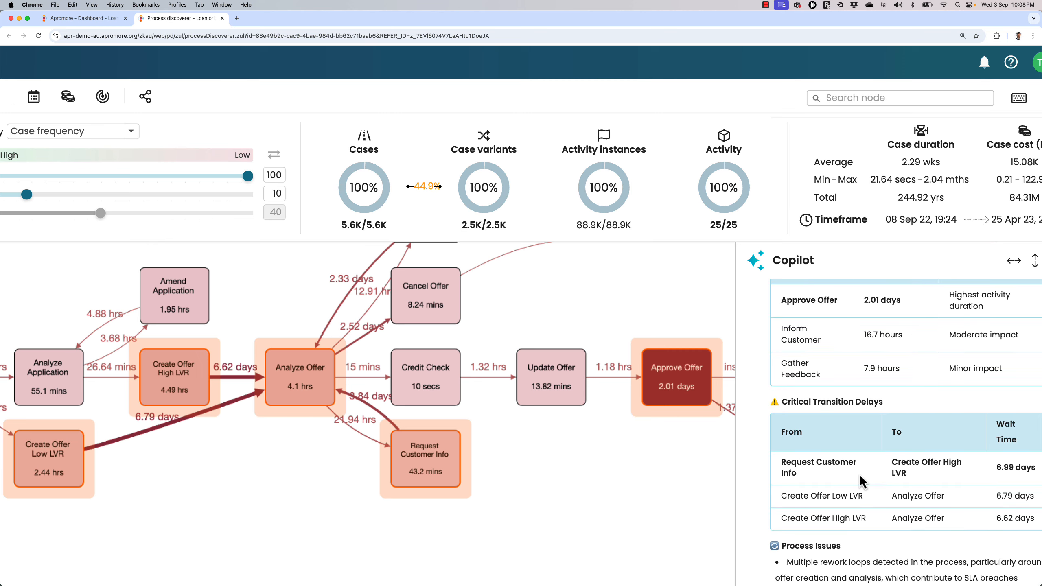
{"action": "key", "text": "super+minus"}
{"action": "scroll", "coordinate": [859, 474], "scroll_direction": "down", "scroll_amount": 5}
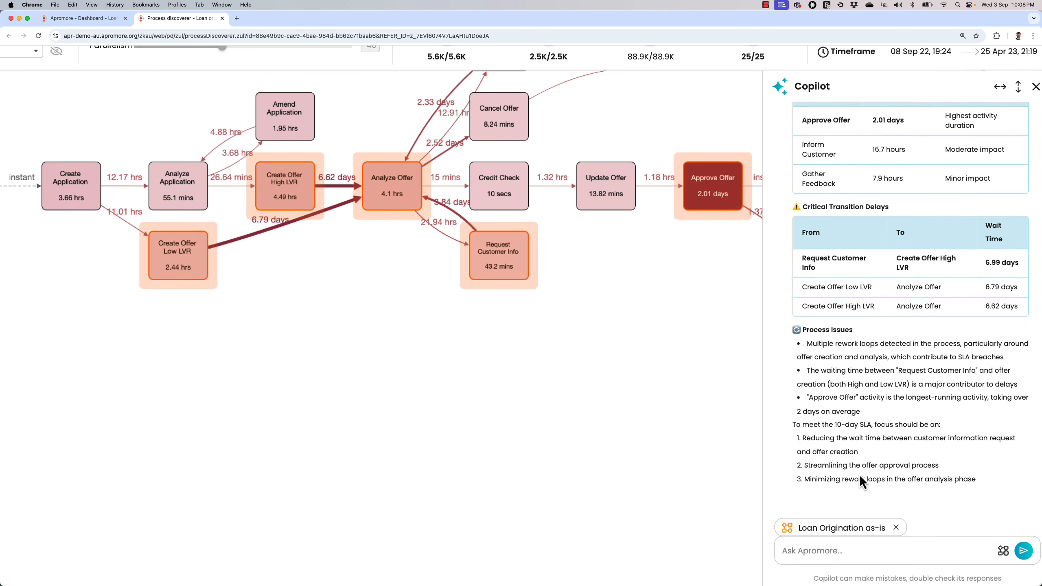
{"action": "key", "text": "super+minus"}
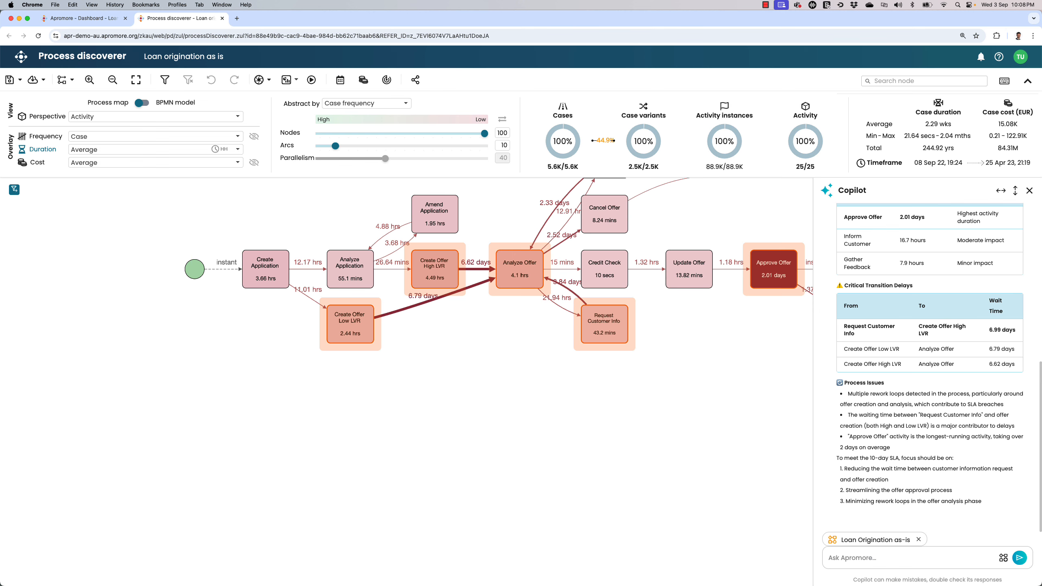
- Focus the map on Approve Offer and ask Copilot "How many users perform Approve Offer? What's their role?"
{"action": "scroll", "coordinate": [508, 339], "scroll_direction": "right", "scroll_amount": 5}
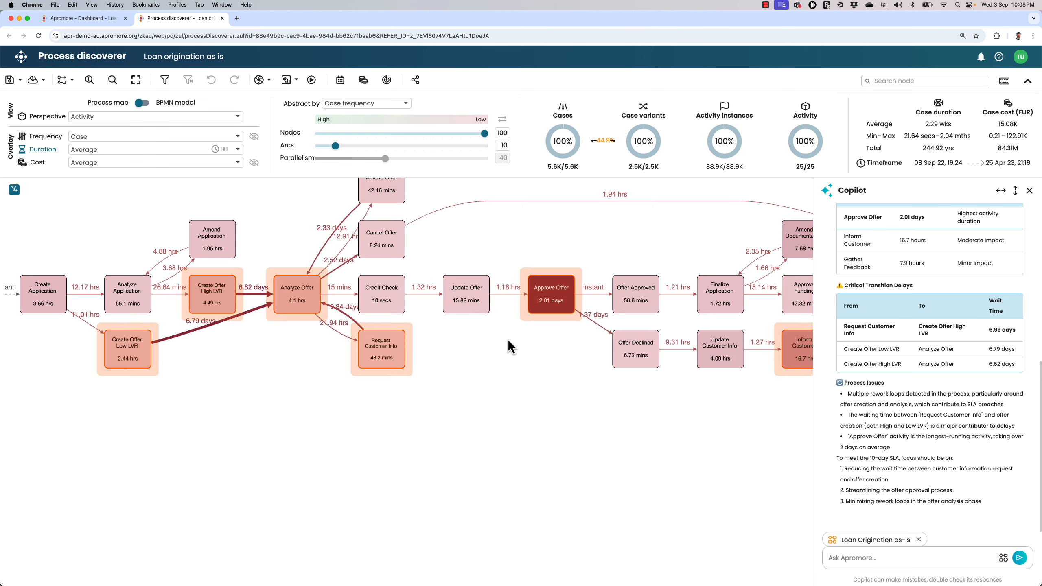
{"action": "scroll", "coordinate": [519, 287], "scroll_direction": "up", "scroll_amount": 3}
{"action": "left_click", "coordinate": [861, 558]}
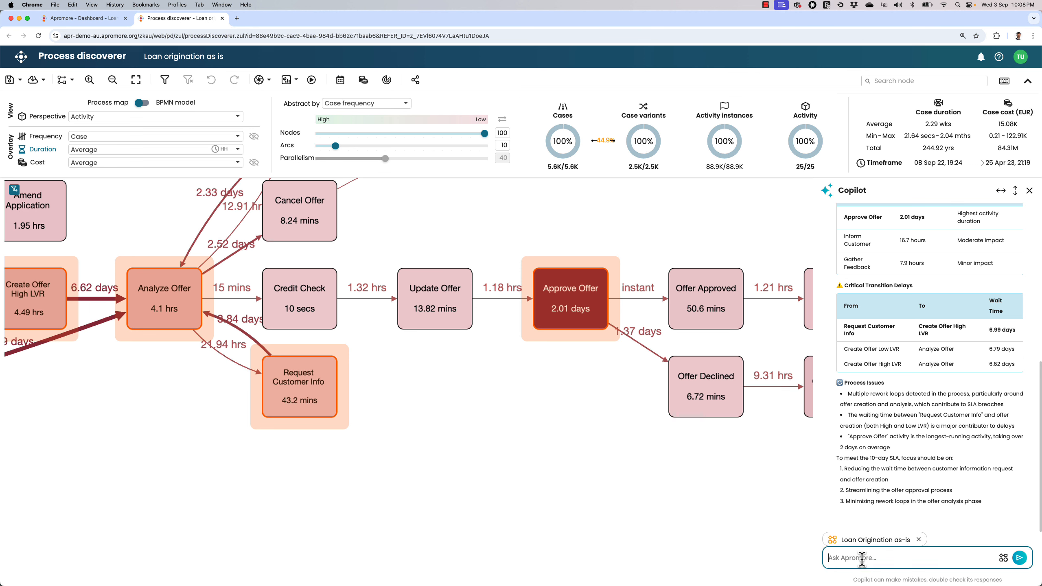
{"action": "type", "text": "How"}
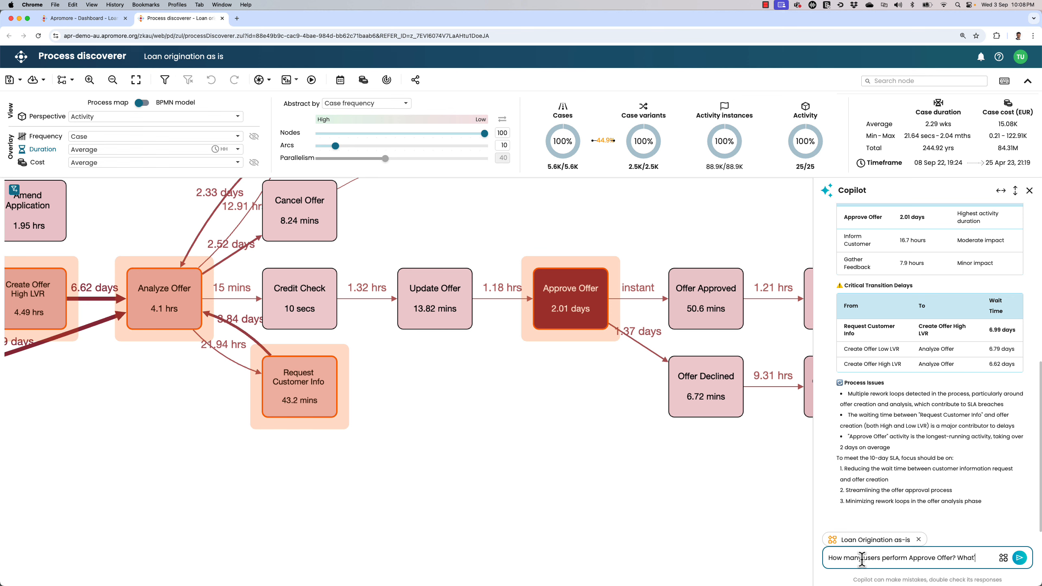
{"action": "type", "text": "ir role?"}
{"action": "key", "text": "Return"}
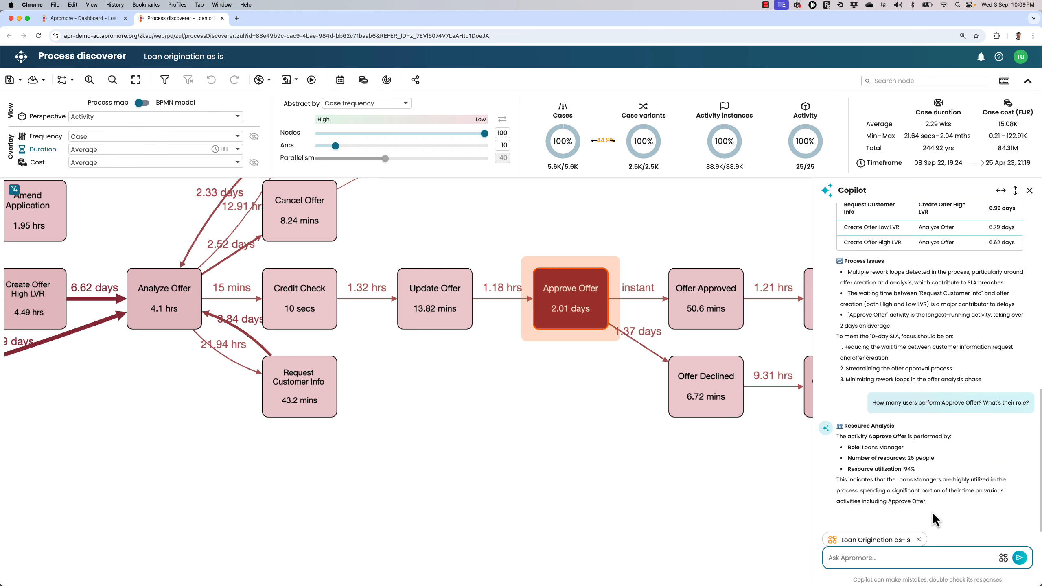
- Read Copilot's resource analysis of the role, number of resources and utilization for Approve Offer
{"action": "scroll", "coordinate": [932, 512], "scroll_direction": "up", "scroll_amount": 5}
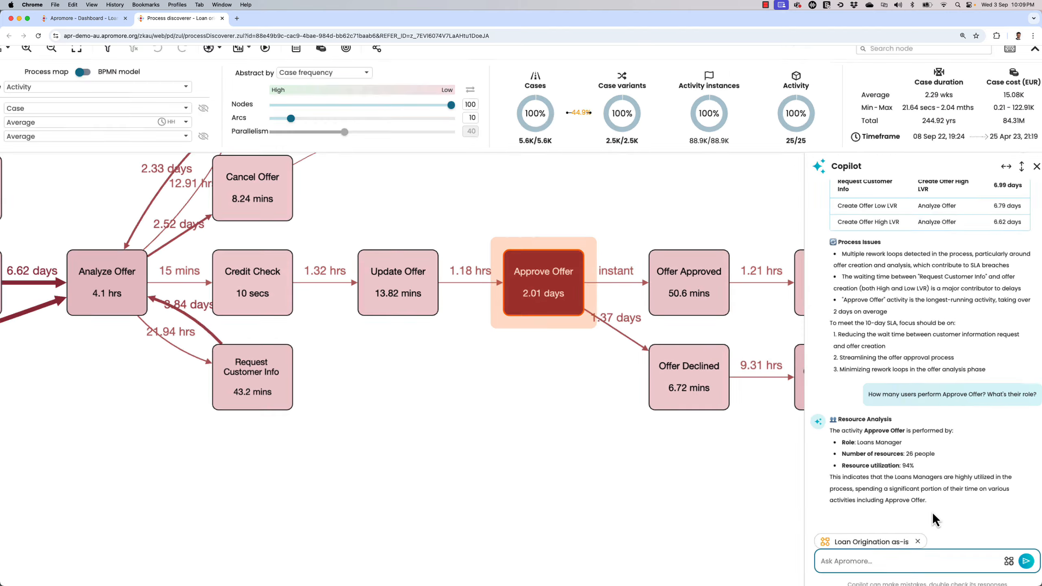
{"action": "scroll", "coordinate": [913, 523], "scroll_direction": "right", "scroll_amount": 3}
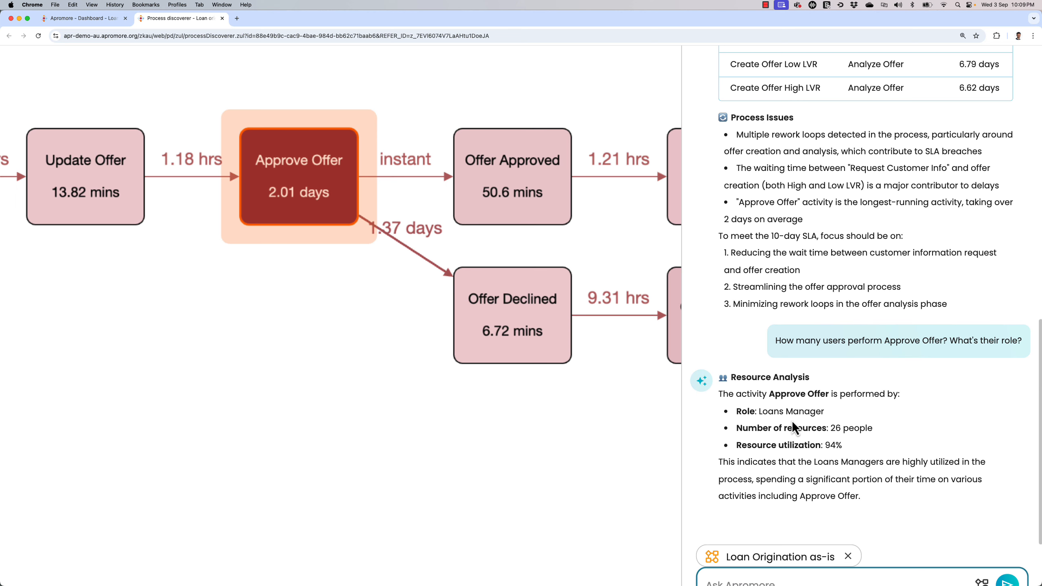
{"action": "scroll", "coordinate": [791, 421], "scroll_direction": "down", "scroll_amount": 5}
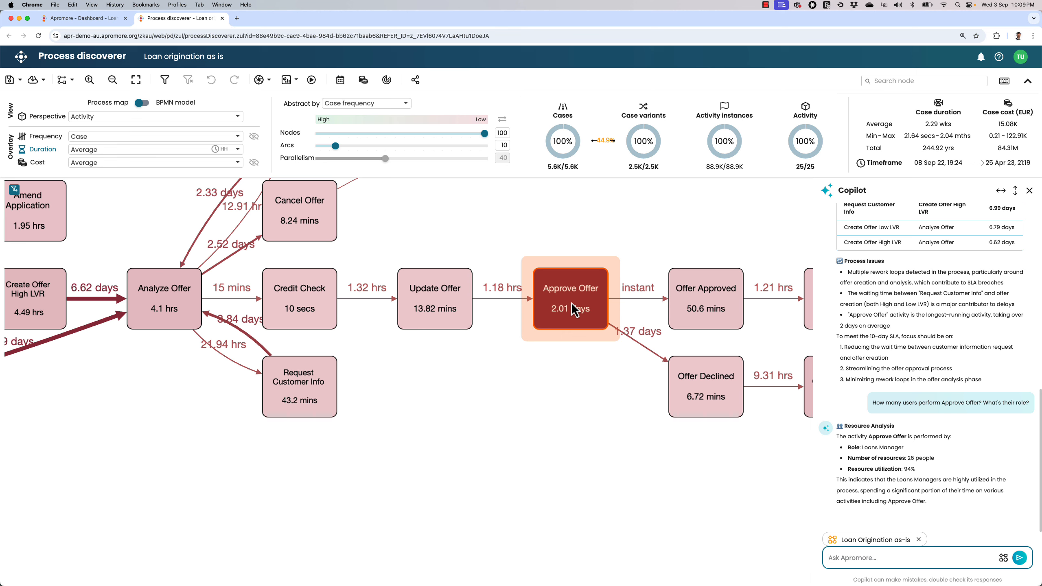
- Switch the process map to the Role perspective and close Copilot
{"action": "left_click", "coordinate": [476, 242]}
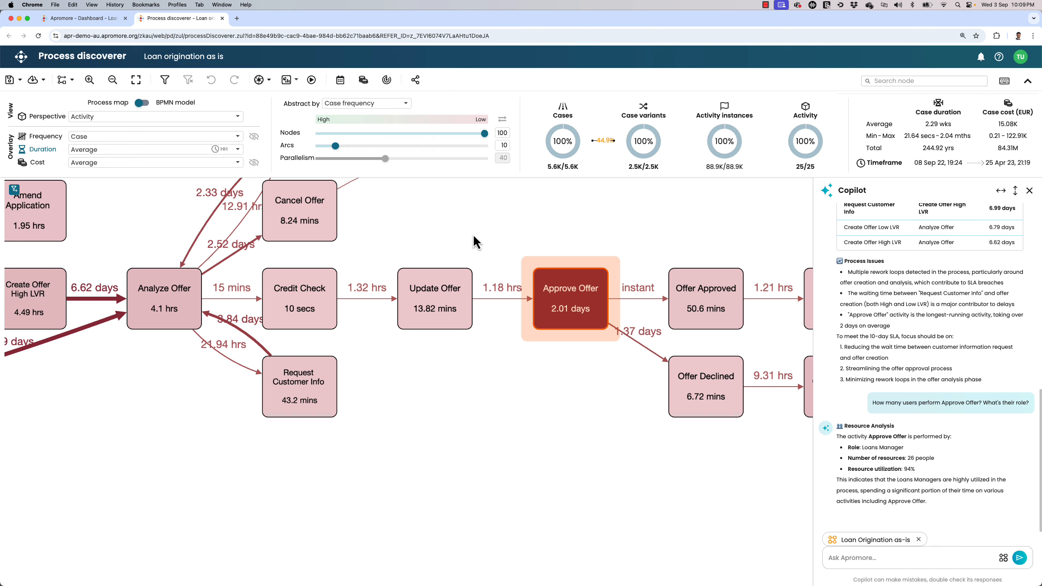
{"action": "left_click", "coordinate": [134, 120]}
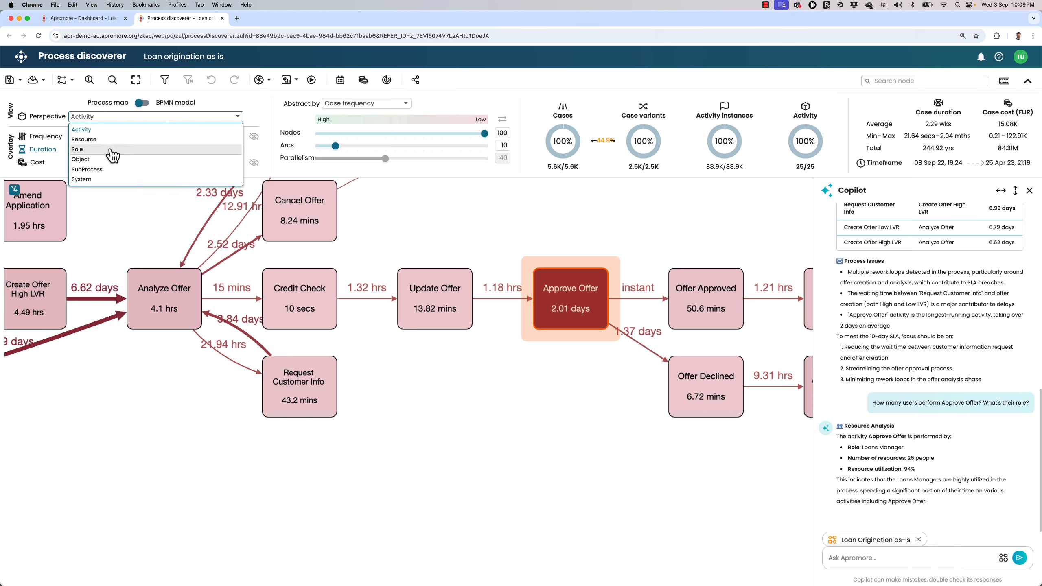
{"action": "left_click", "coordinate": [110, 150]}
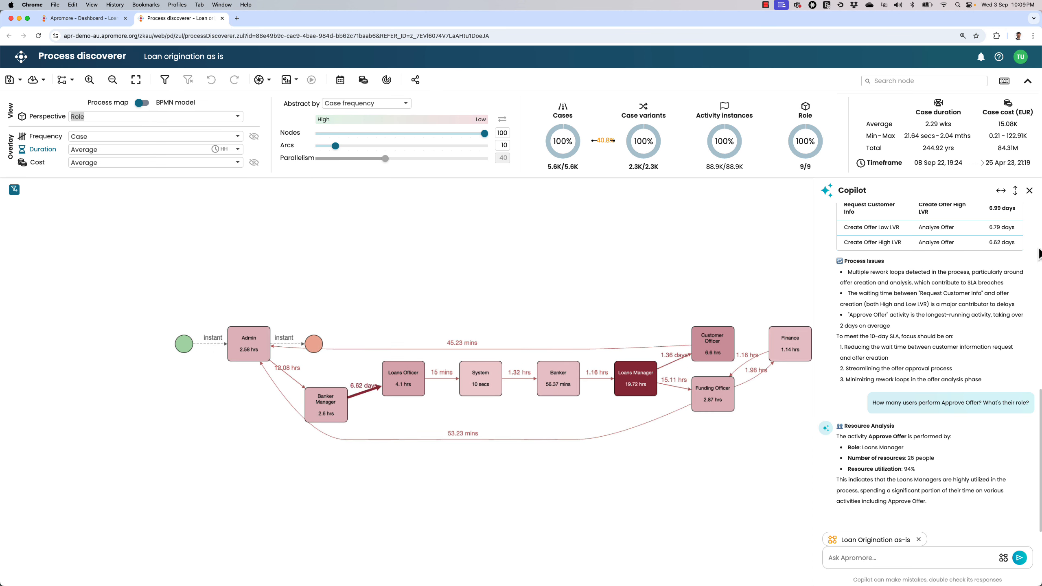
{"action": "left_click", "coordinate": [1030, 191]}
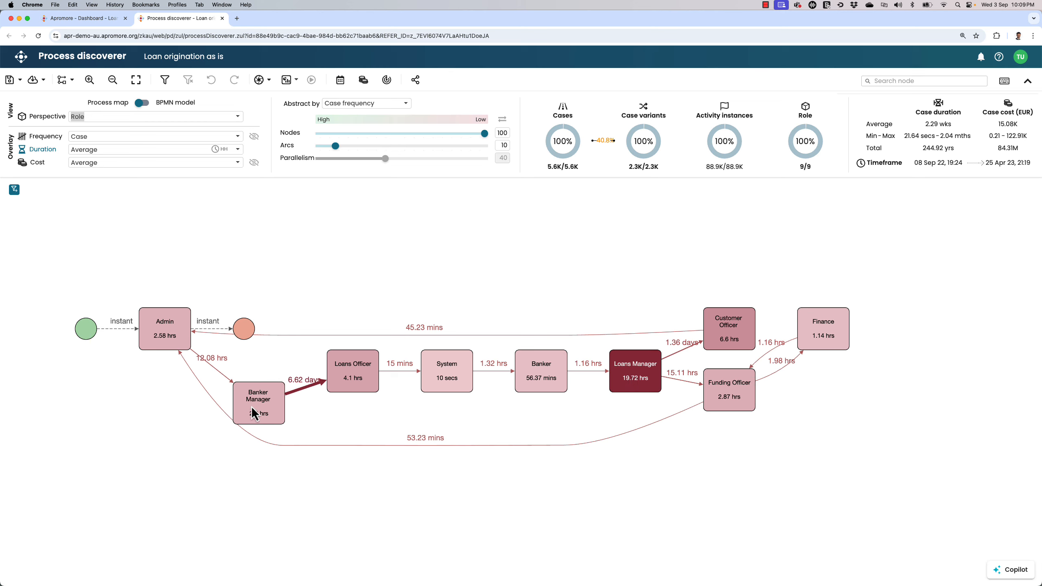
- Examine the process map from the System and Resource perspectives
{"action": "left_click", "coordinate": [162, 117]}
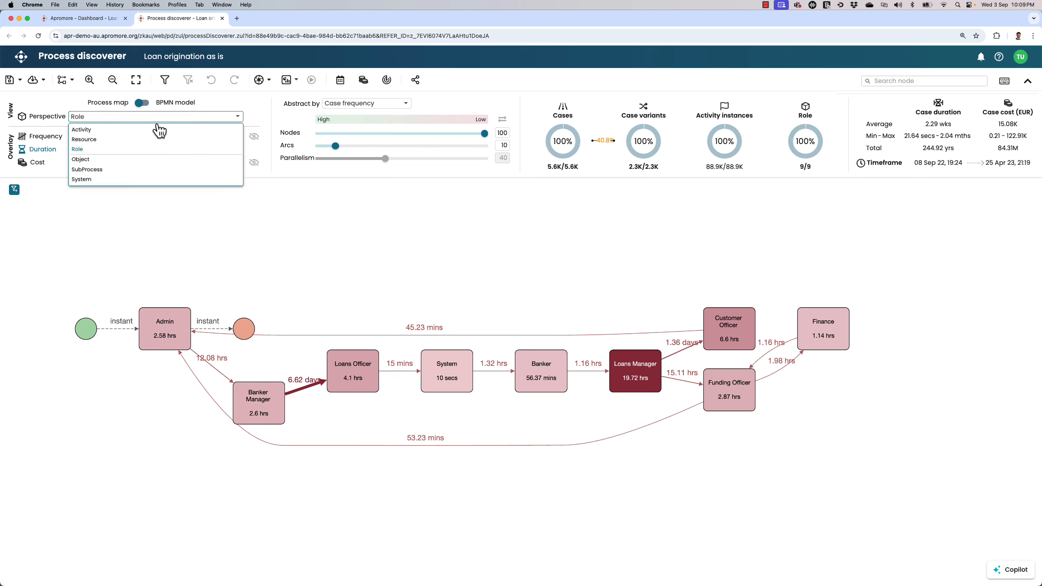
{"action": "left_click", "coordinate": [140, 179]}
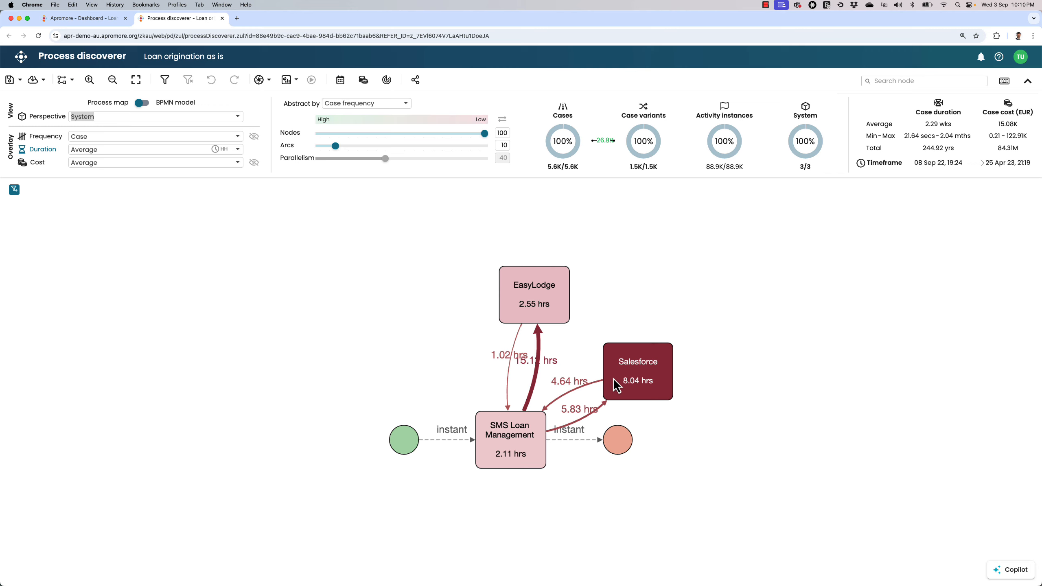
{"action": "left_click", "coordinate": [115, 118]}
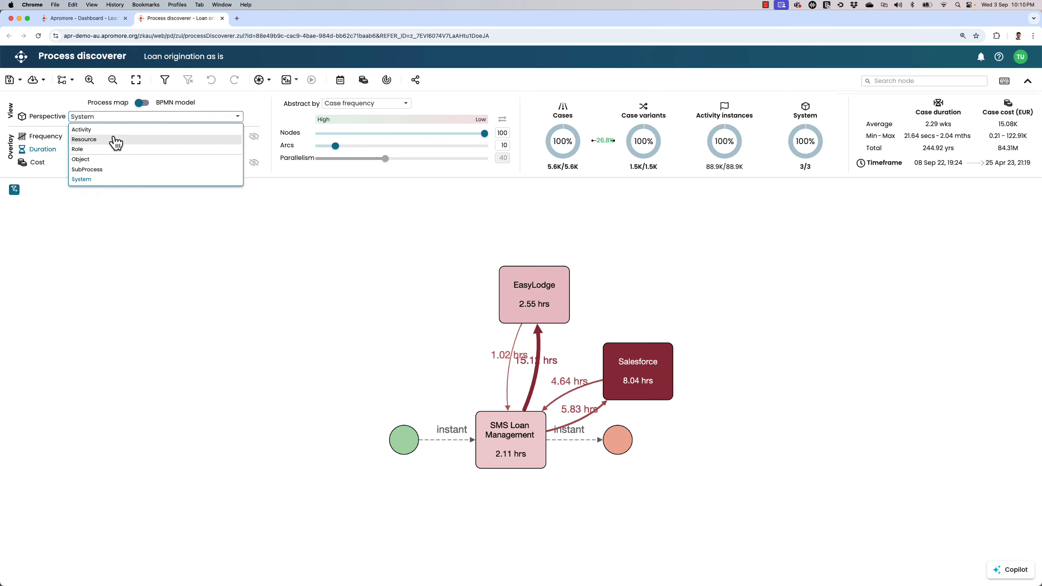
{"action": "left_click", "coordinate": [115, 139]}
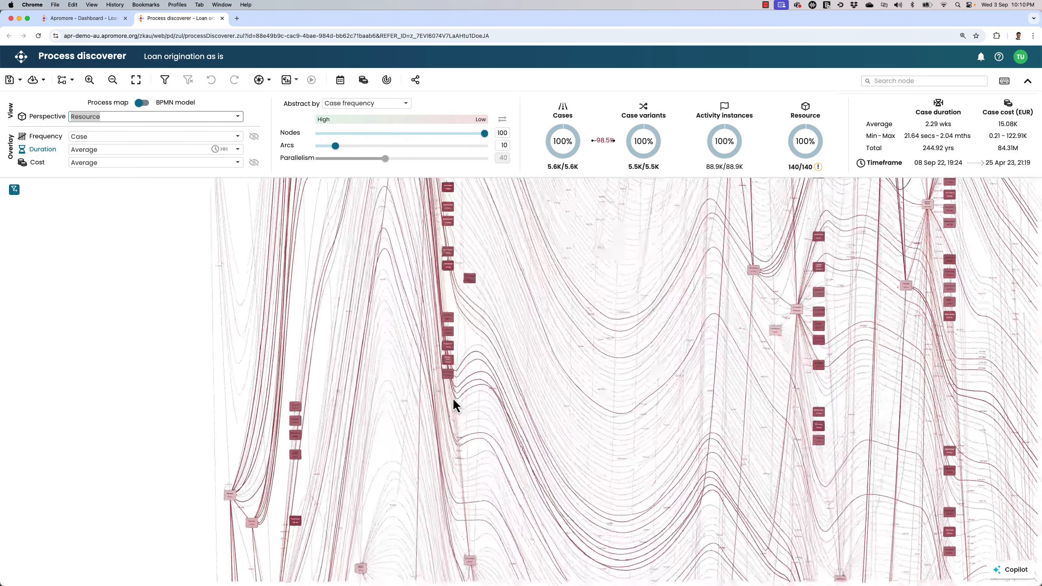
{"action": "scroll", "coordinate": [452, 397], "scroll_direction": "up", "scroll_amount": 5}
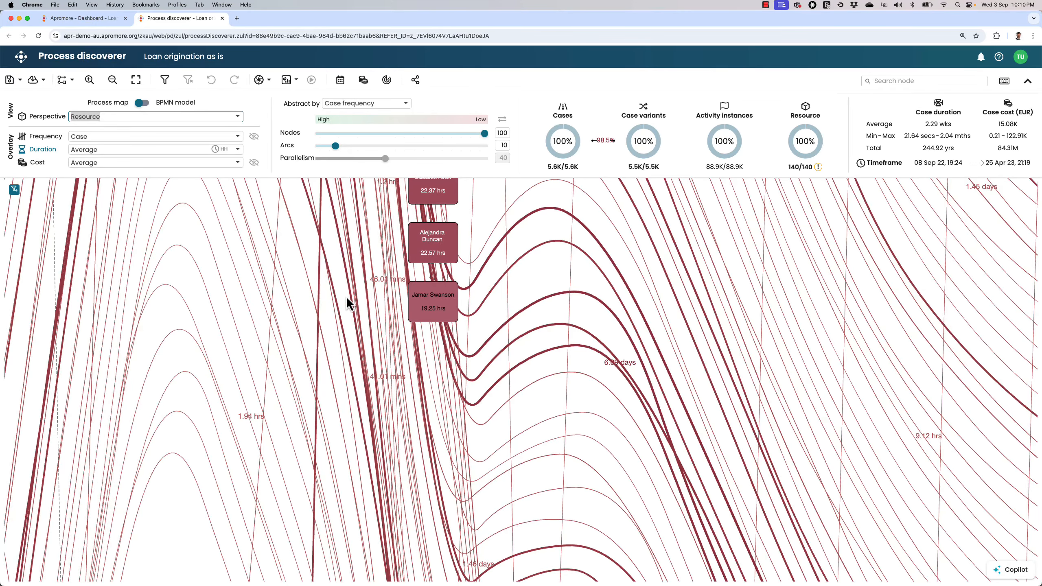
{"action": "left_click_drag", "start_coordinate": [319, 287], "coordinate": [348, 338]}
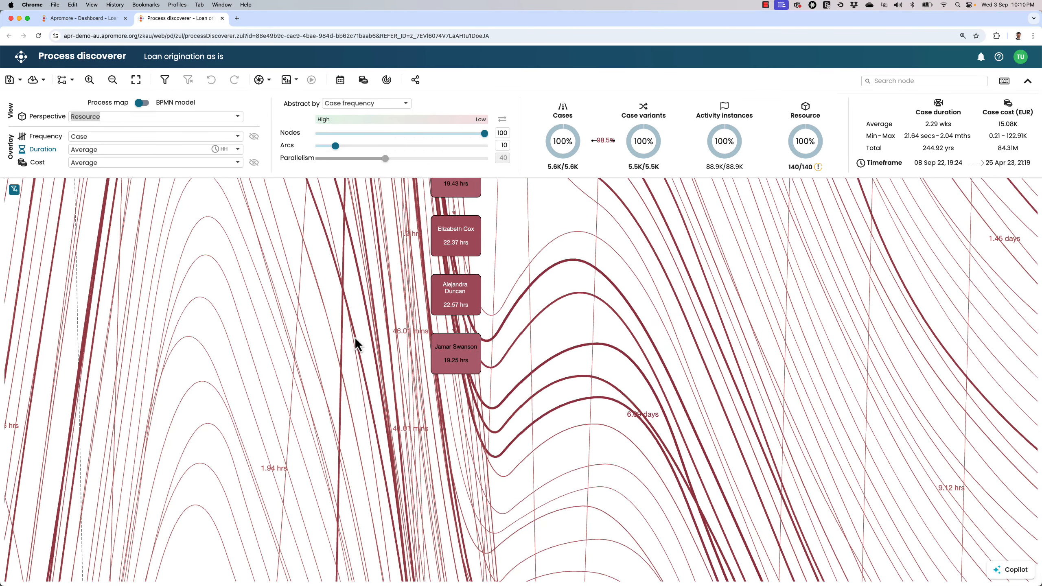
- Return the map to the Activity perspective and filter the log to keep only the Approve Offer activity
{"action": "left_click", "coordinate": [48, 116]}
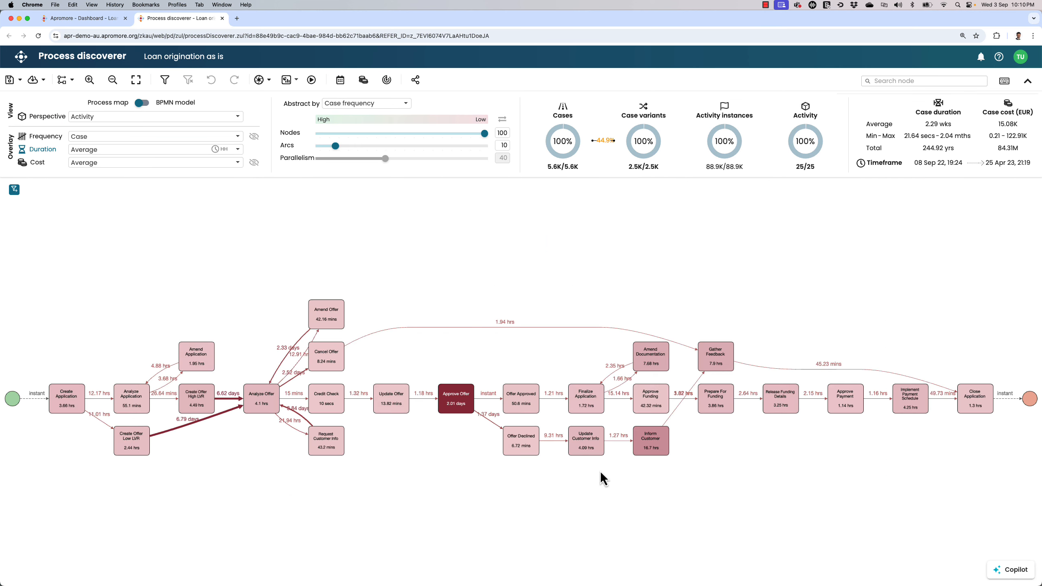
{"action": "scroll", "coordinate": [957, 550], "scroll_direction": "up", "scroll_amount": 1}
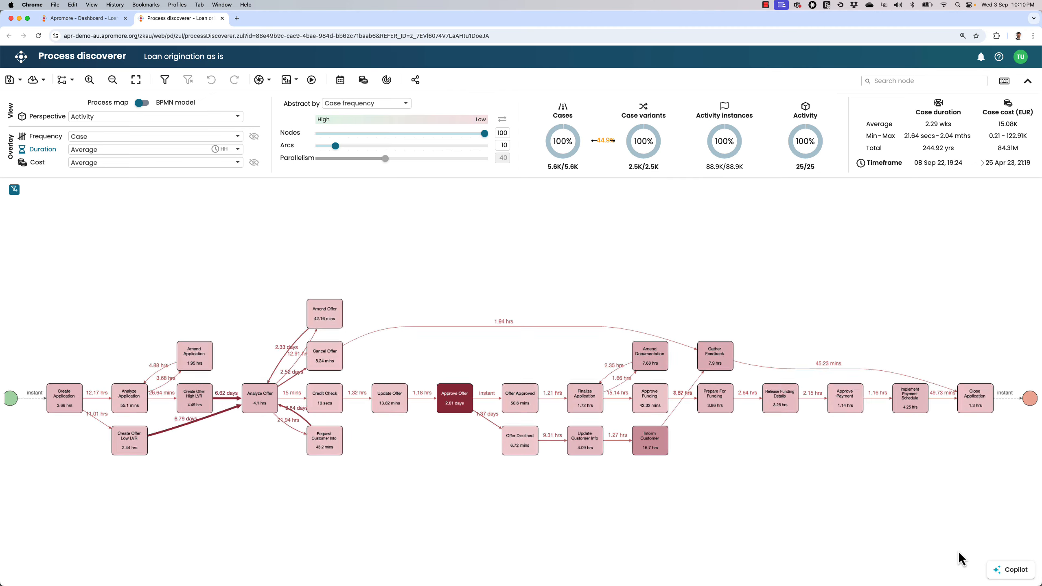
{"action": "left_click_drag", "start_coordinate": [876, 545], "coordinate": [820, 519]}
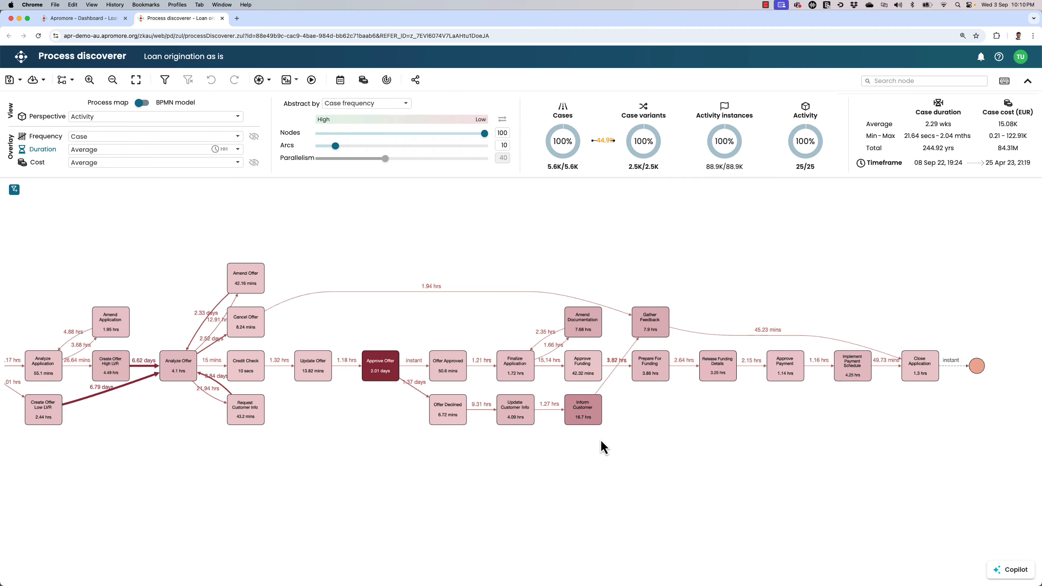
{"action": "scroll", "coordinate": [597, 438], "scroll_direction": "up", "scroll_amount": 3}
{"action": "left_click_drag", "start_coordinate": [289, 396], "coordinate": [460, 426]}
{"action": "scroll", "coordinate": [461, 426], "scroll_direction": "up", "scroll_amount": 3}
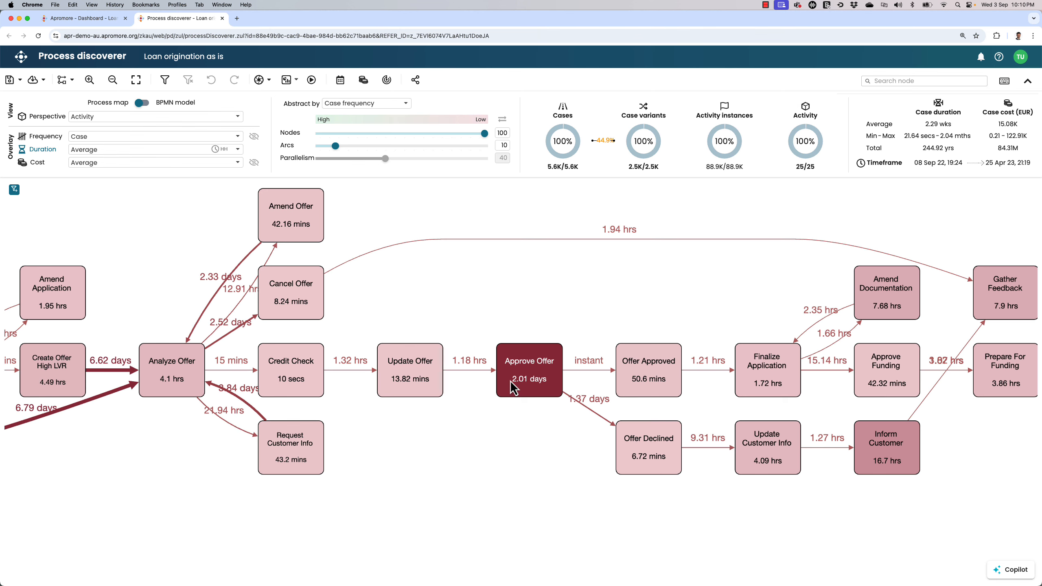
{"action": "left_click", "coordinate": [510, 381]}
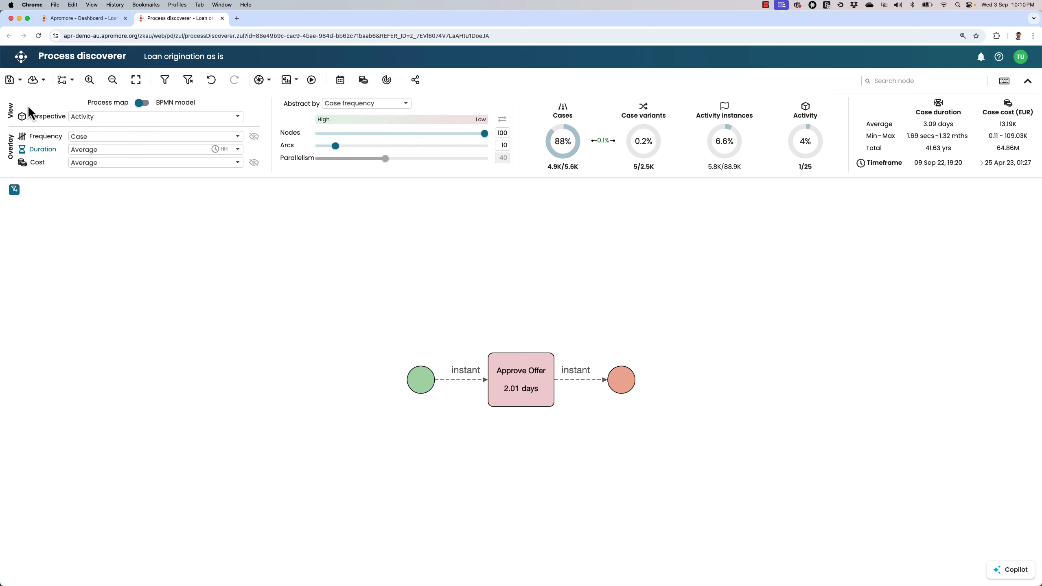
- Examine the filtered Approve Offer map from the SubProcess, System and Role perspectives
{"action": "left_click", "coordinate": [94, 117]}
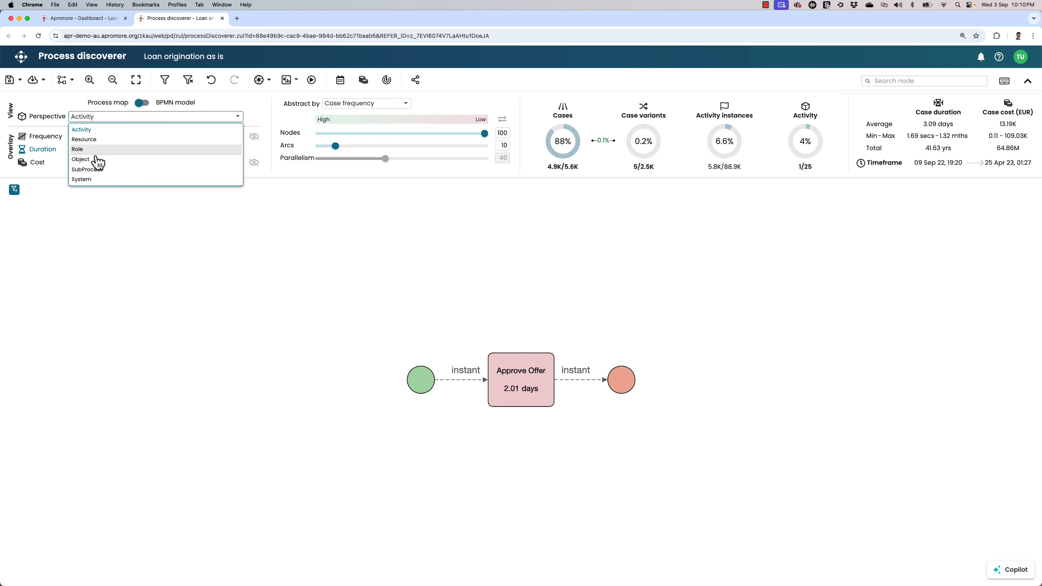
{"action": "left_click", "coordinate": [102, 169]}
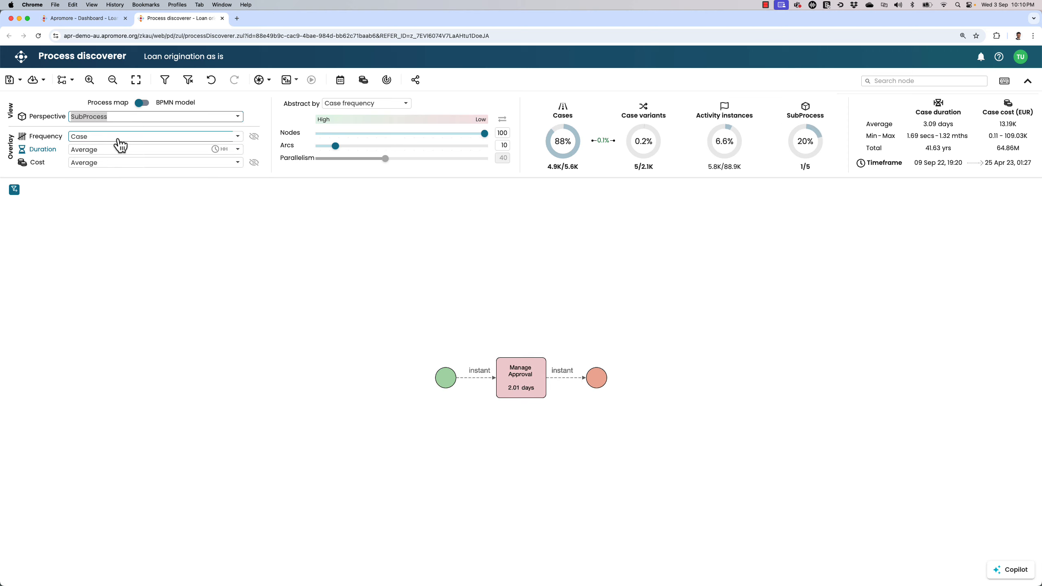
{"action": "left_click", "coordinate": [117, 118]}
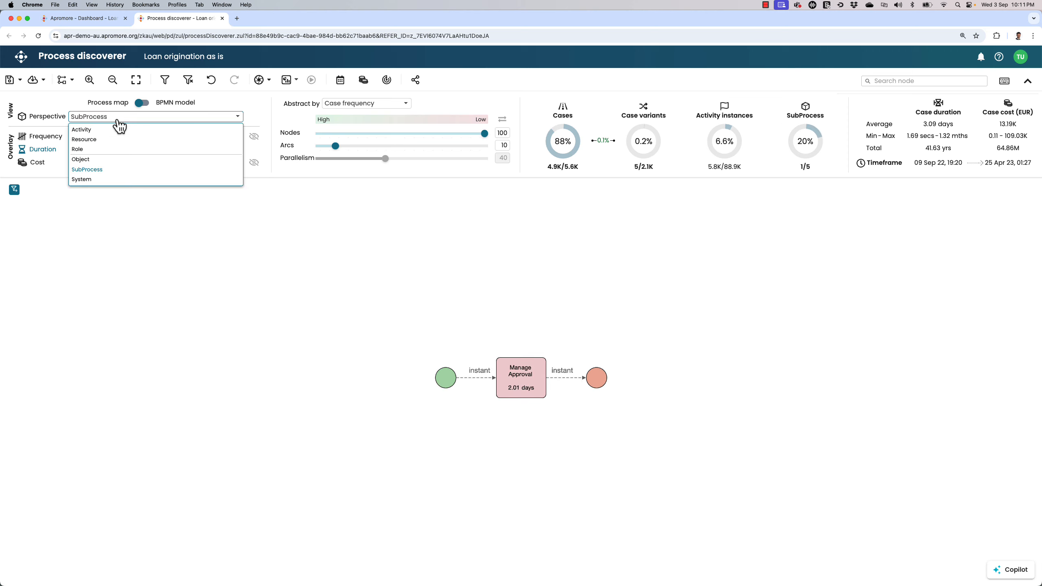
{"action": "left_click", "coordinate": [113, 179]}
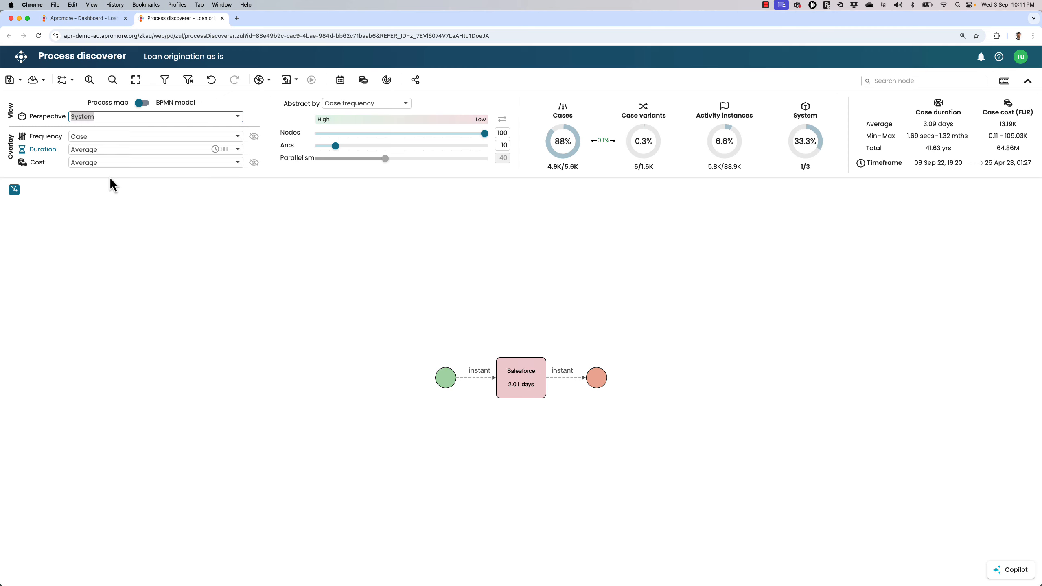
{"action": "left_click", "coordinate": [112, 118]}
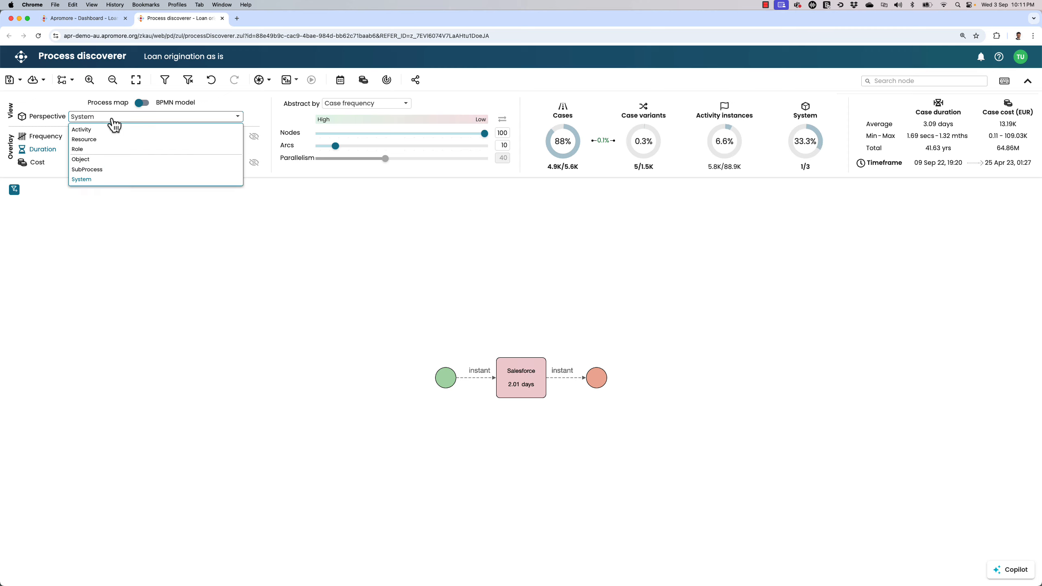
{"action": "left_click", "coordinate": [105, 149]}
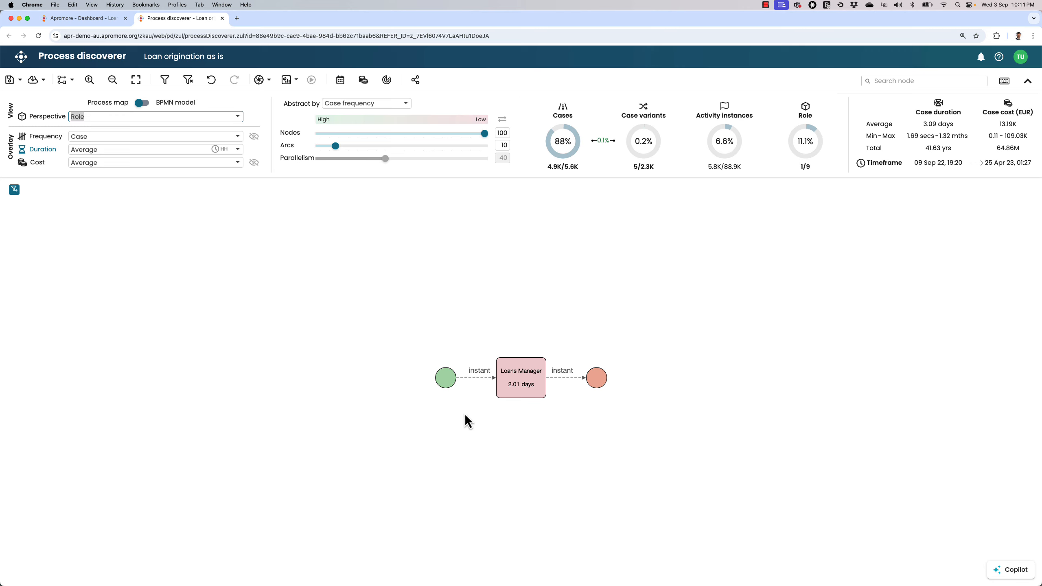
- Set the perspective of the filtered Approve Offer map to Resource
{"action": "left_click", "coordinate": [109, 117]}
{"action": "left_click", "coordinate": [101, 141]}
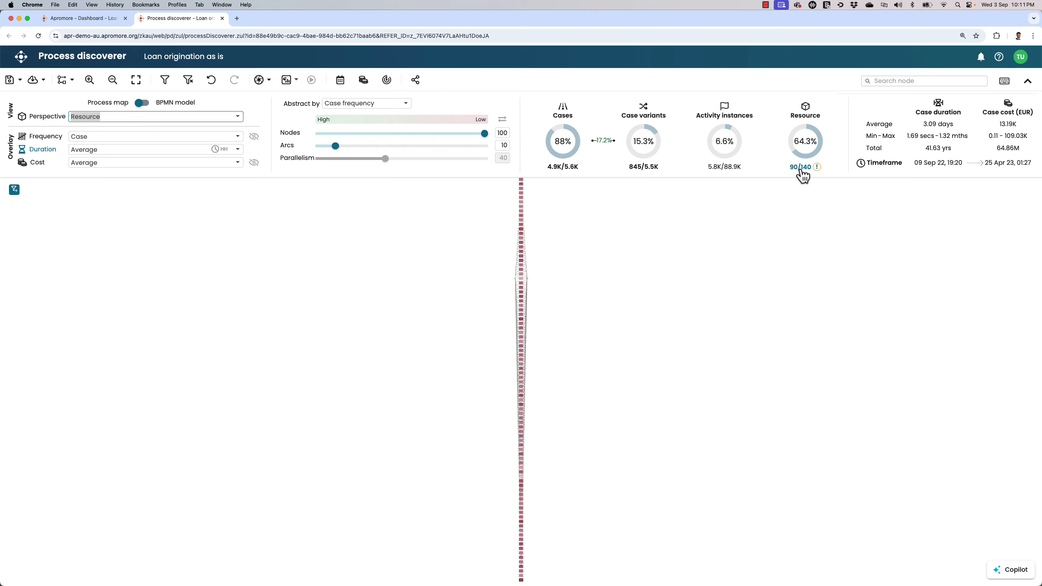
- Limit the resource map to 10 nodes and abstract it by Average duration, ordered from slow to fast
{"action": "left_click", "coordinate": [501, 132]}
{"action": "key", "text": "BackSpace"}
{"action": "key", "text": "Return"}
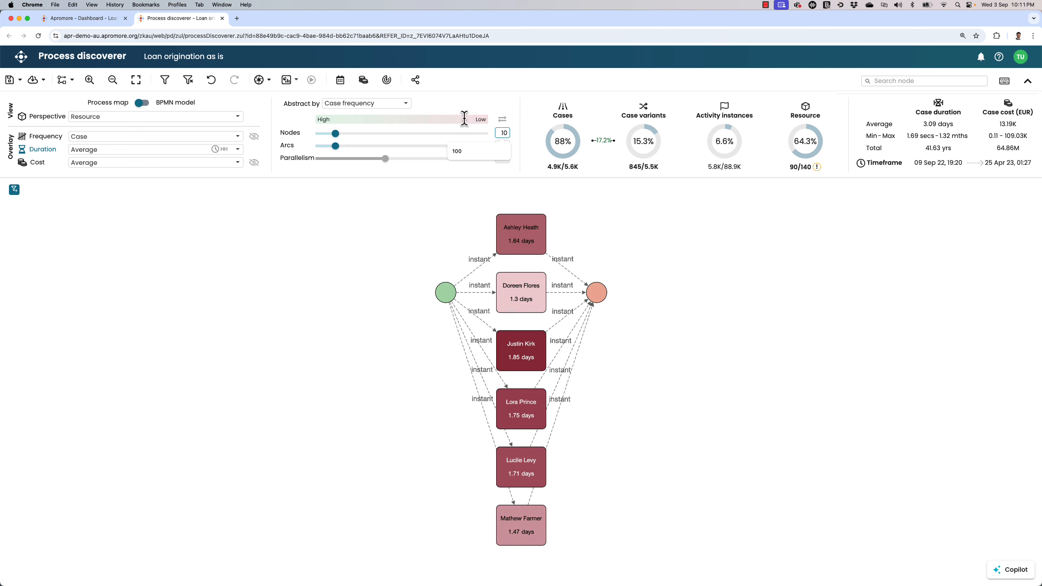
{"action": "left_click", "coordinate": [384, 104]}
{"action": "left_click", "coordinate": [361, 140]}
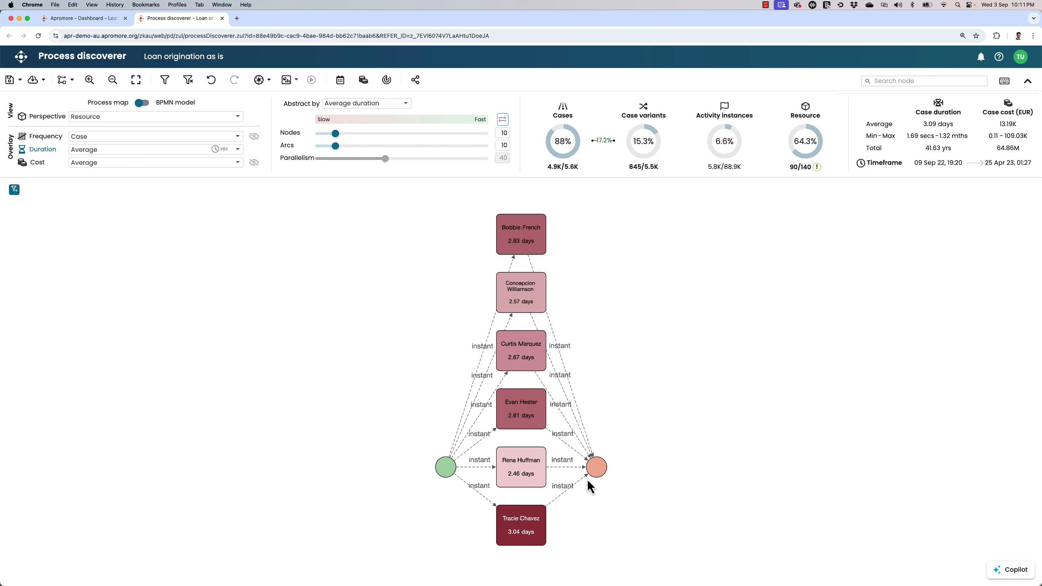
- Check the durations of the slowest resources performing Approve Offer and return the map to the Activity perspective
{"action": "scroll", "coordinate": [506, 548], "scroll_direction": "up", "scroll_amount": 3}
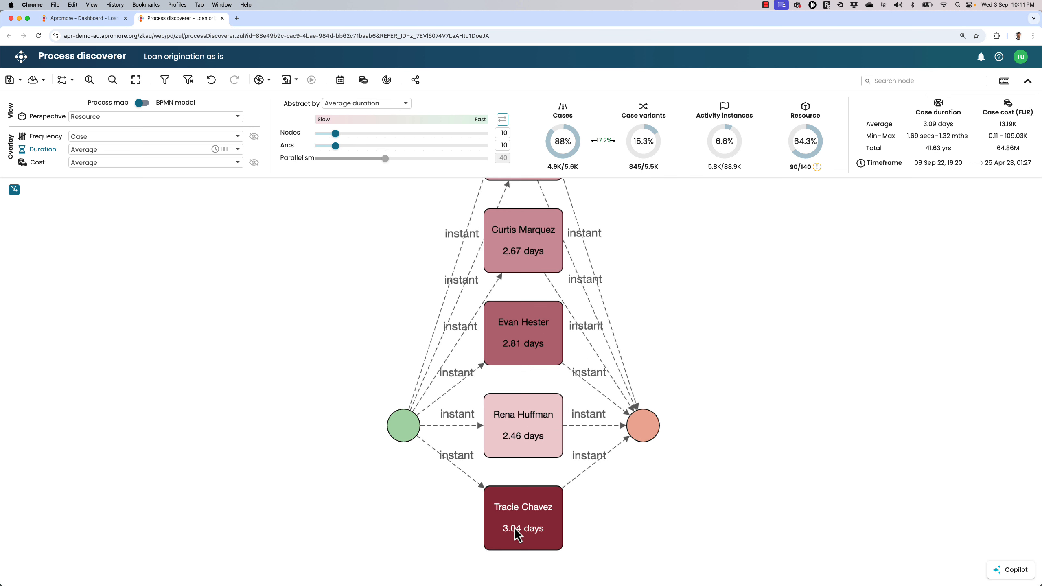
{"action": "scroll", "coordinate": [515, 529], "scroll_direction": "down", "scroll_amount": 3}
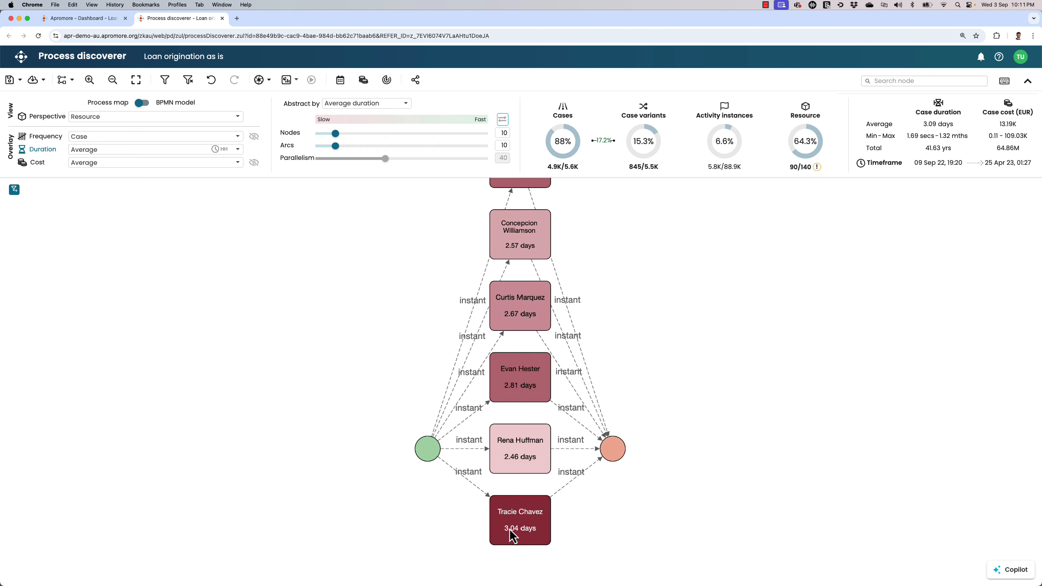
{"action": "left_click", "coordinate": [35, 120]}
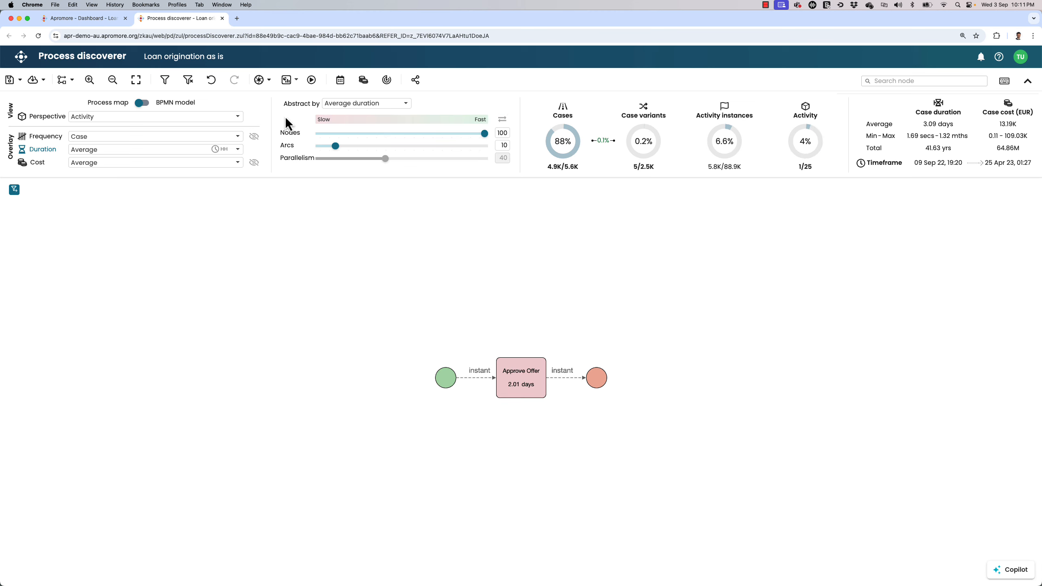
- Abstract the map by Case frequency, ordered from high to low, and clear all filter criteria
{"action": "left_click", "coordinate": [361, 103]}
{"action": "left_click", "coordinate": [357, 114]}
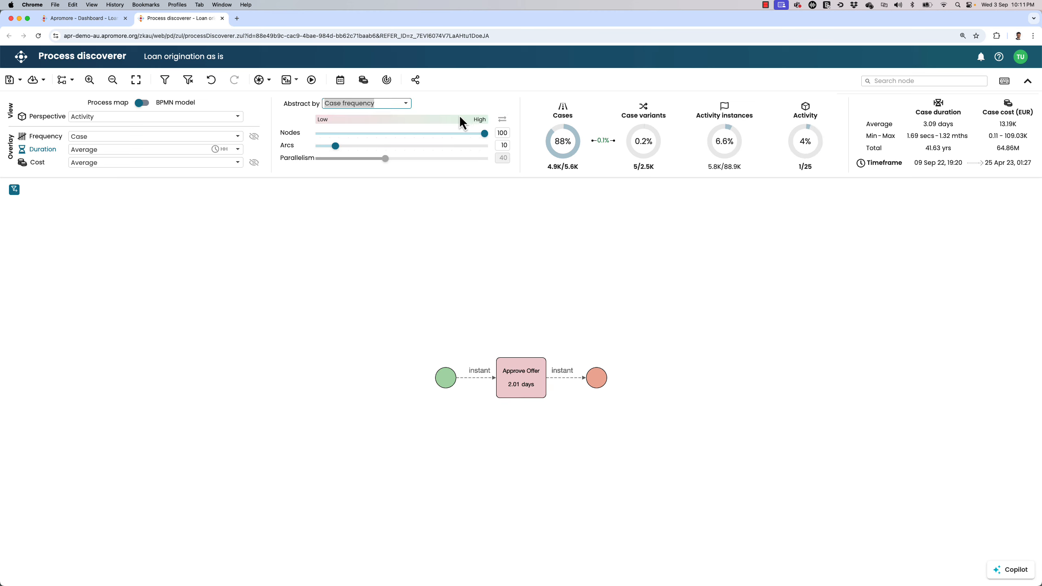
{"action": "left_click", "coordinate": [502, 120]}
{"action": "left_click", "coordinate": [188, 80]}
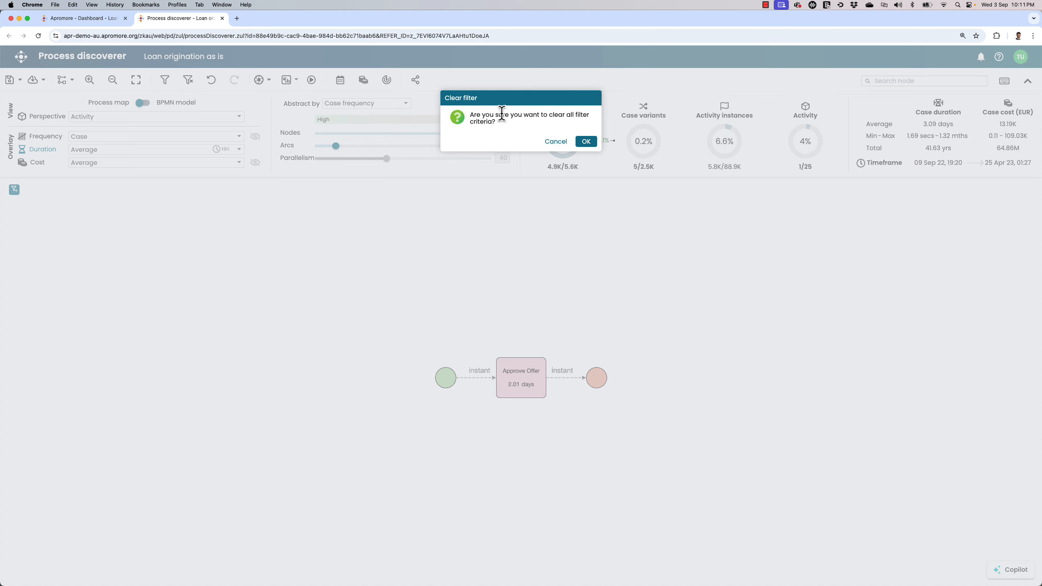
{"action": "left_click", "coordinate": [585, 141]}
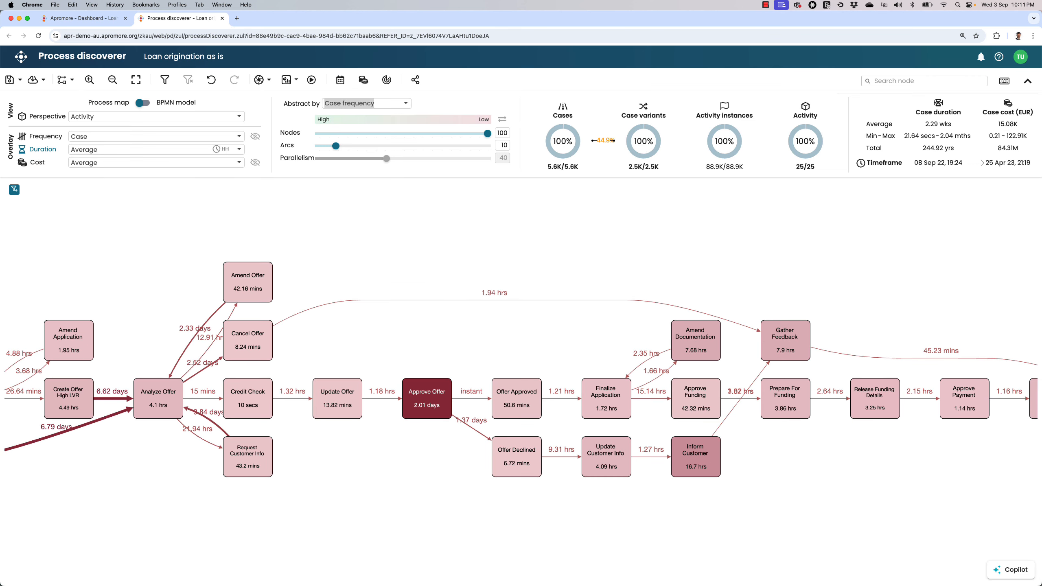
- Ask Copilot "If I support my Loan Manager by automating Approve Offer 20% of the times, do I meet my 10-day SLA on average case duration?"
{"action": "left_click", "coordinate": [1010, 569]}
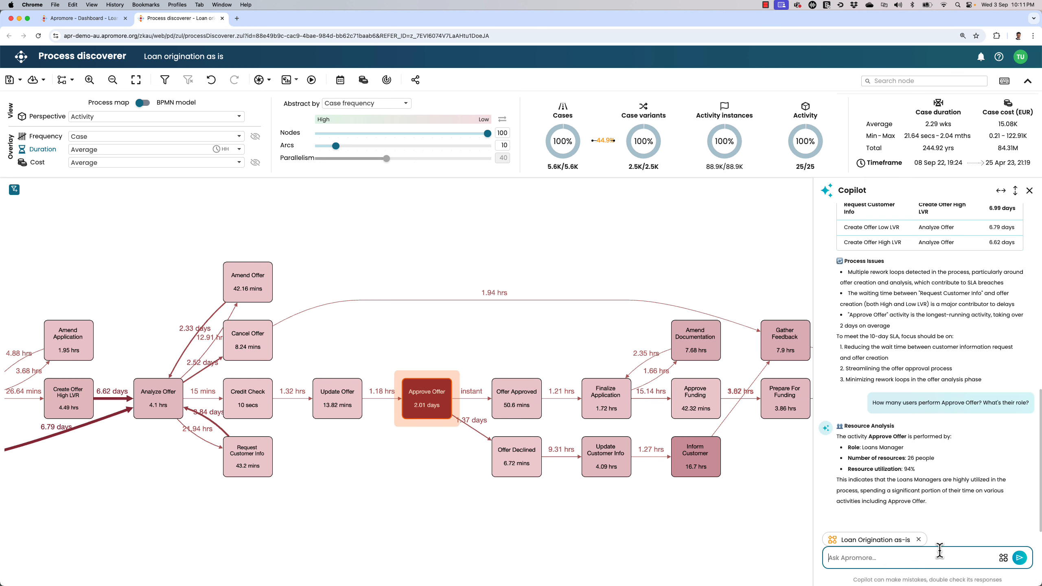
{"action": "type", "text": "If I support"}
{"action": "type", "text": "my Loan Manager by aut"}
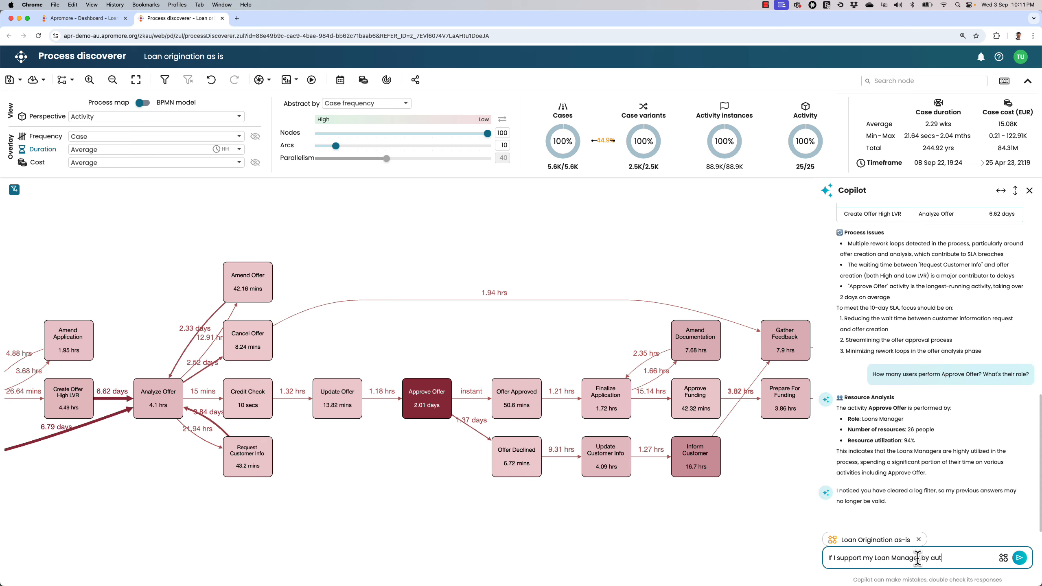
{"action": "type", "text": "omating Approve "}
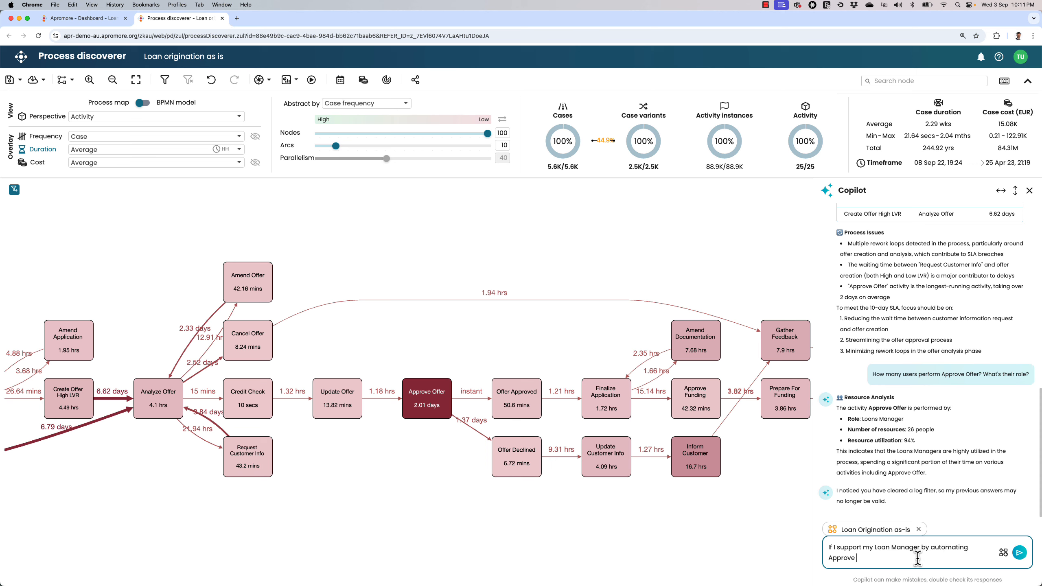
{"action": "type", "text": "Offer 20% of the times, do I meet my 10-day SLA o"}
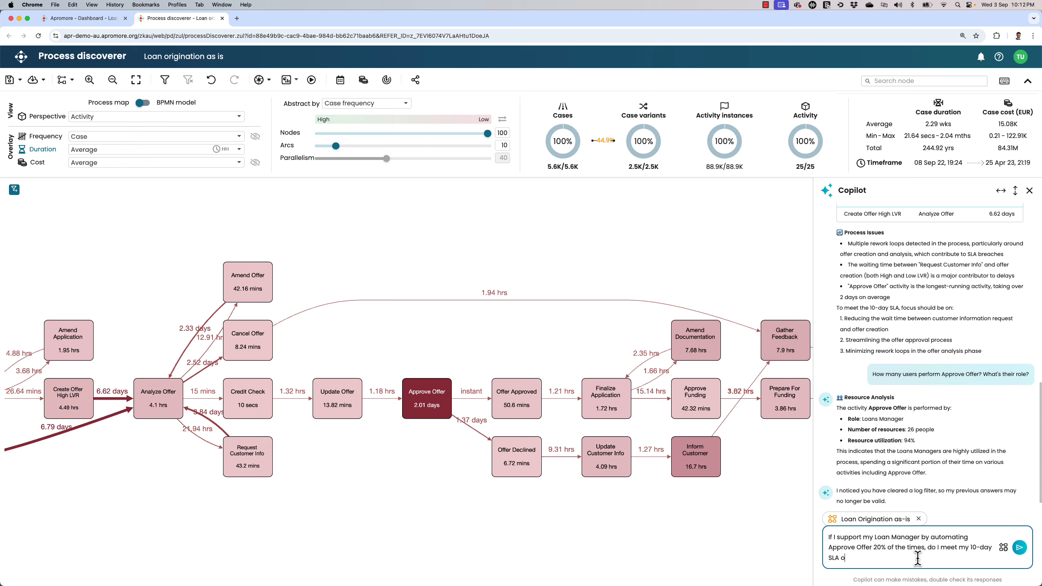
{"action": "type", "text": "n average case duration?"}
{"action": "key", "text": "shift+Return"}
{"action": "key", "text": "Return"}
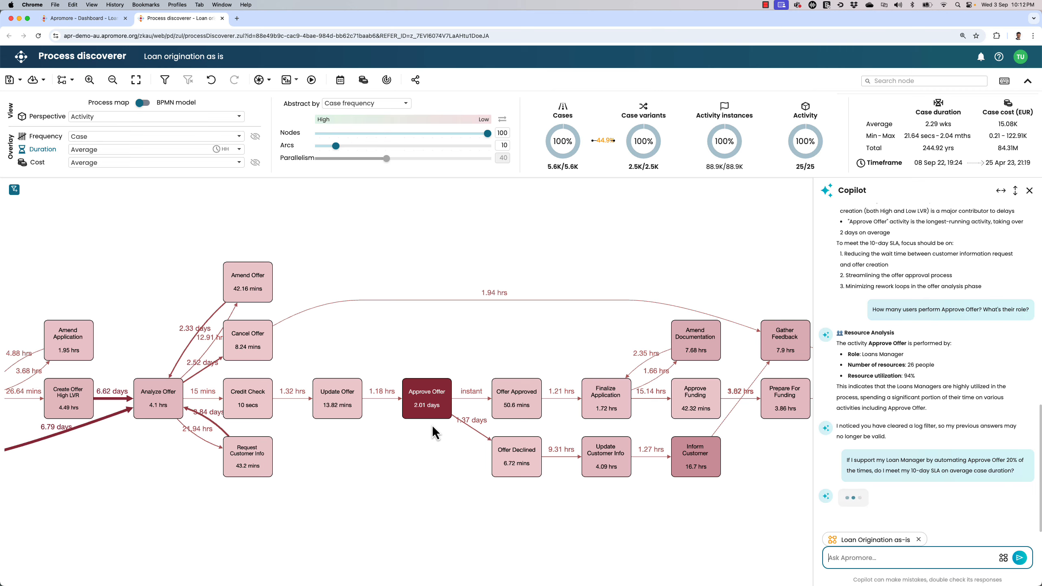
- Examine Copilot's performance comparison, key findings and resource impact for automating Approve Offer 20% of the times
{"action": "scroll", "coordinate": [432, 426], "scroll_direction": "up", "scroll_amount": 3}
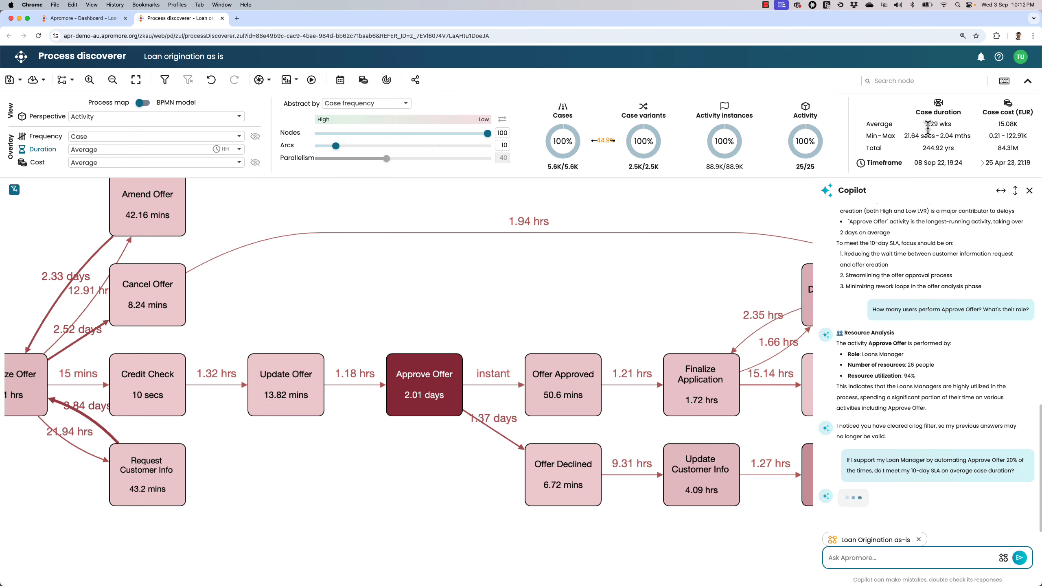
{"action": "mouse_move", "coordinate": [928, 128]}
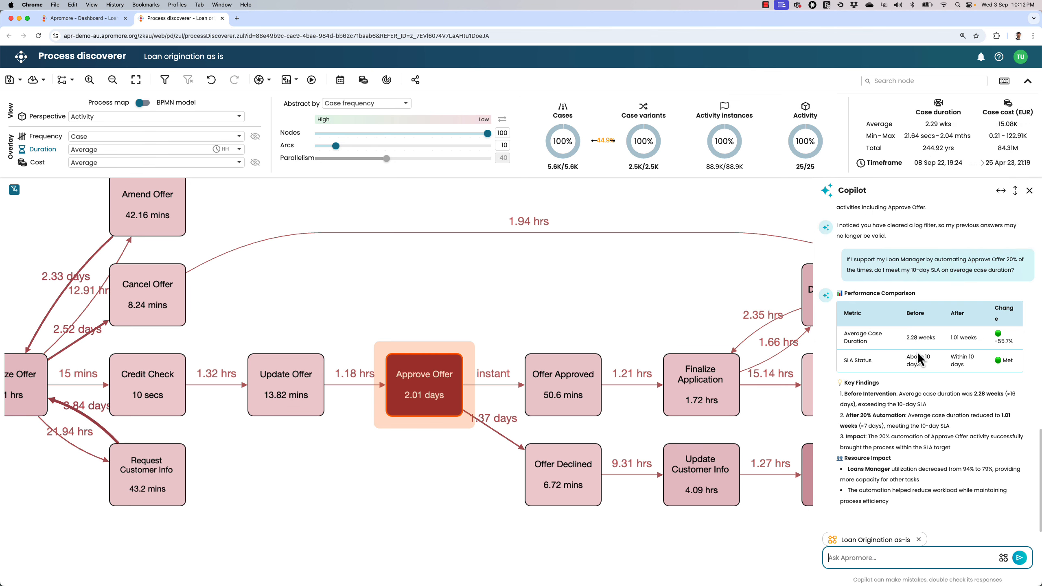
{"action": "scroll", "coordinate": [950, 376], "scroll_direction": "up", "scroll_amount": 5}
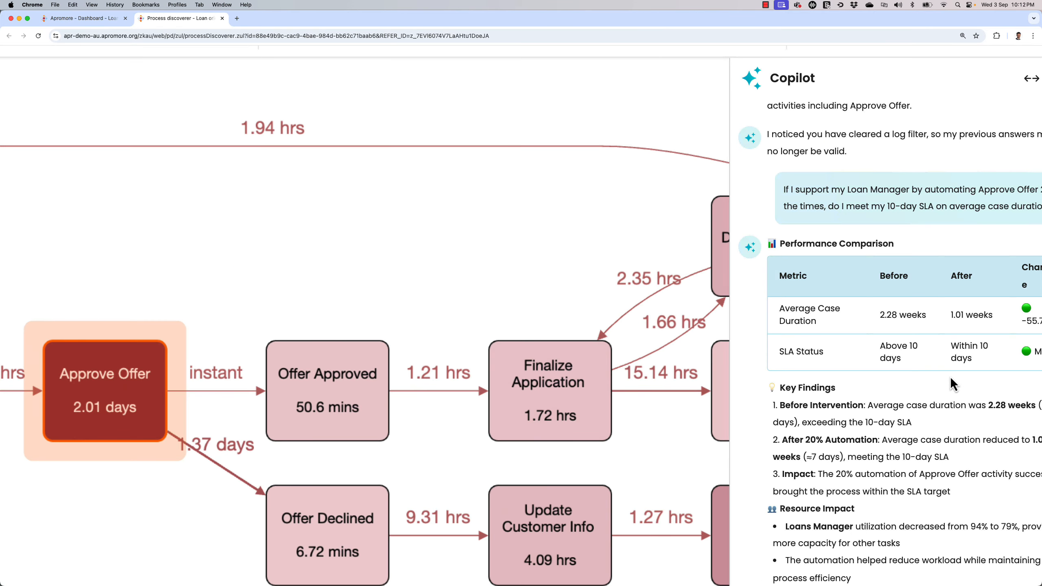
{"action": "scroll", "coordinate": [950, 377], "scroll_direction": "right", "scroll_amount": 2}
{"action": "scroll", "coordinate": [950, 376], "scroll_direction": "down", "scroll_amount": 3}
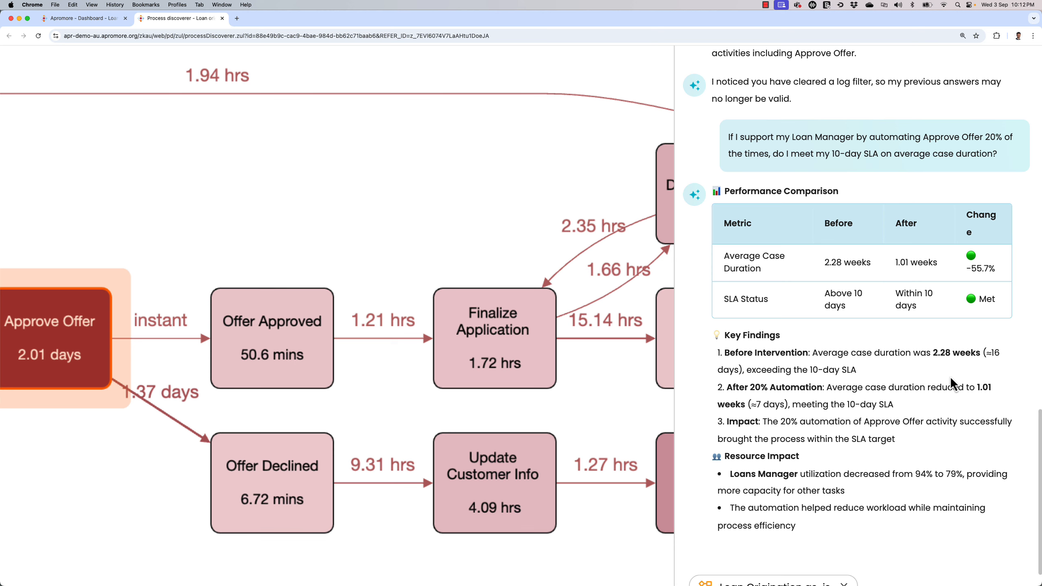
{"action": "scroll", "coordinate": [888, 268], "scroll_direction": "up", "scroll_amount": 1}
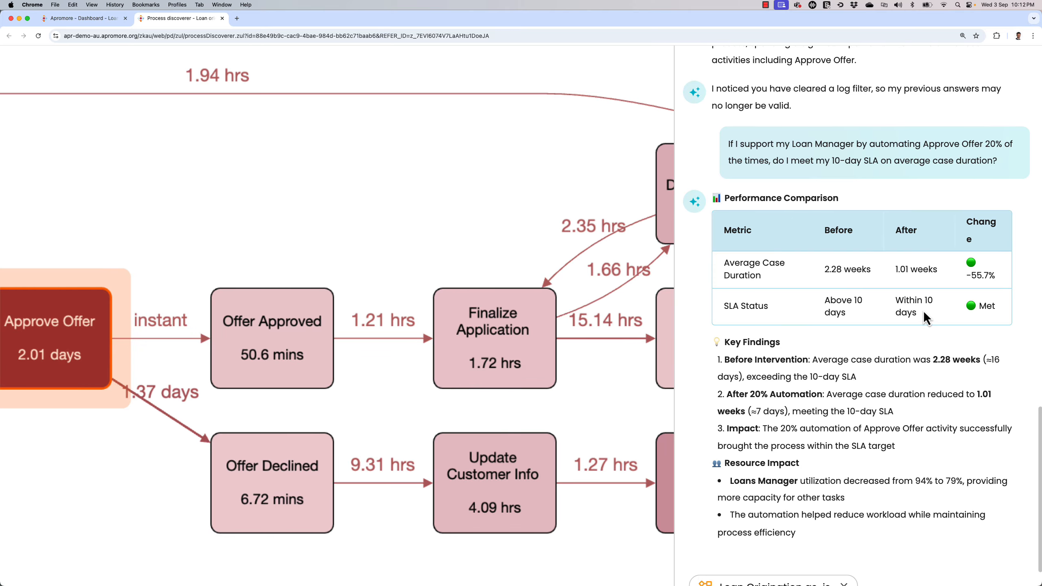
{"action": "scroll", "coordinate": [922, 310], "scroll_direction": "down", "scroll_amount": 1}
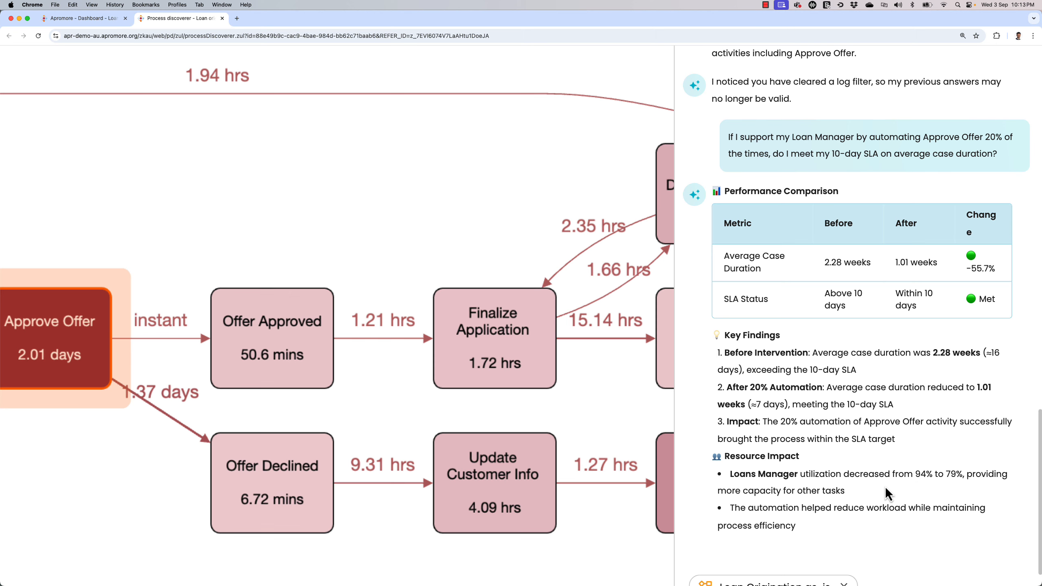
{"action": "left_click_drag", "start_coordinate": [885, 486], "coordinate": [716, 489]}
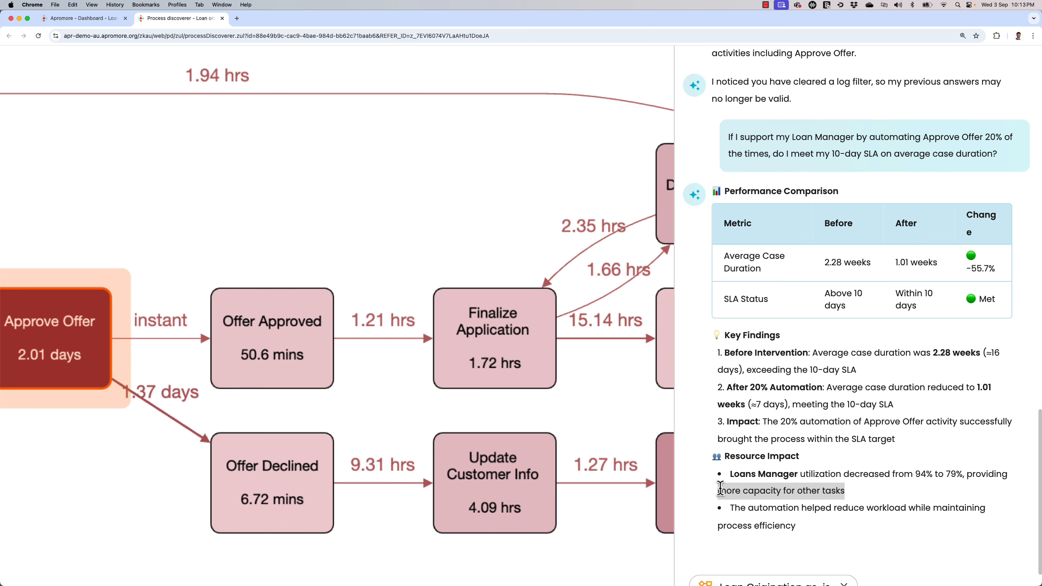
{"action": "left_click", "coordinate": [840, 489]}
{"action": "scroll", "coordinate": [839, 490], "scroll_direction": "down", "scroll_amount": 4}
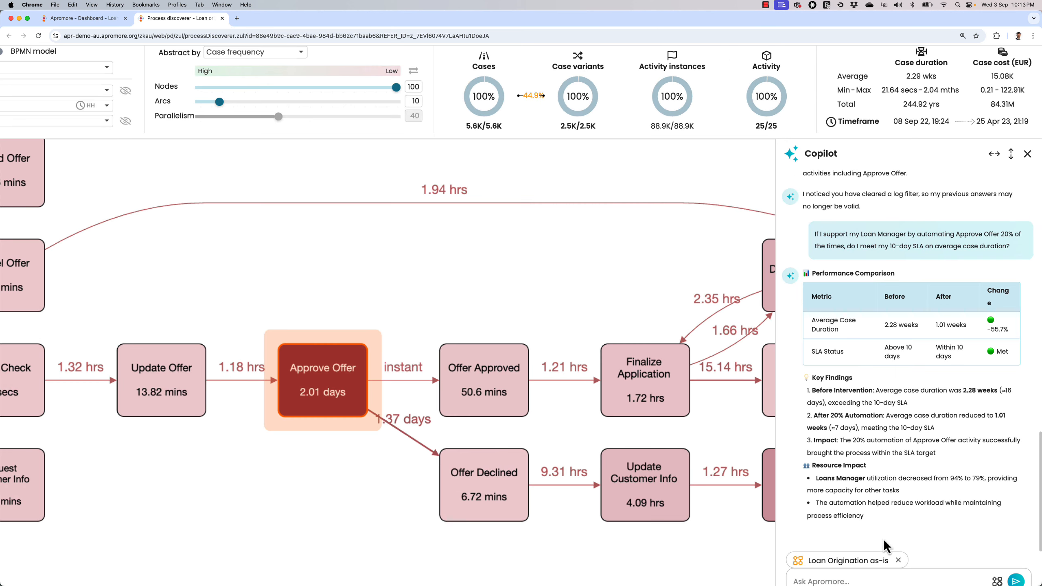
{"action": "scroll", "coordinate": [898, 507], "scroll_direction": "down", "scroll_amount": 3}
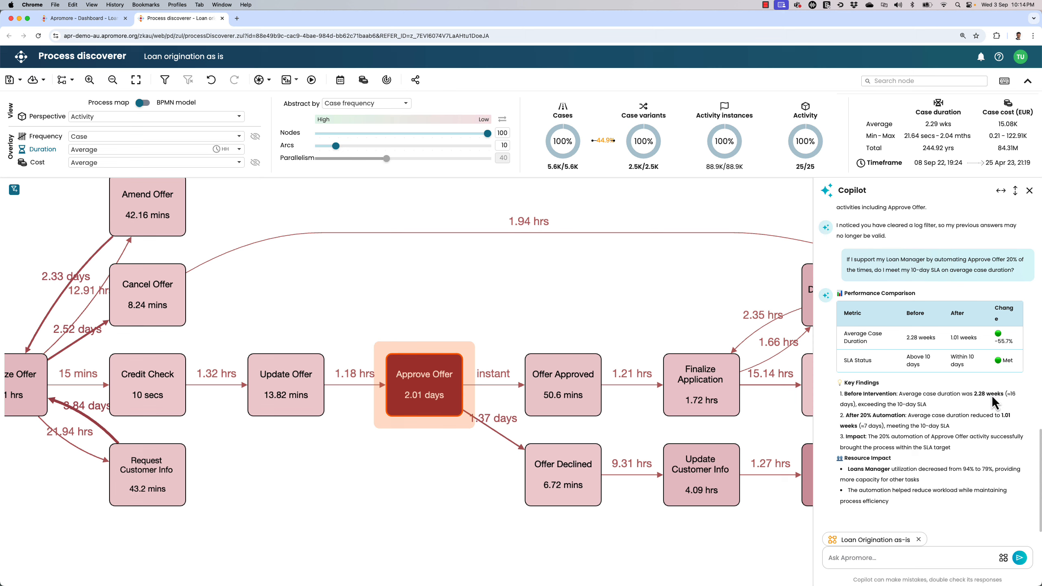
- Ask Copilot "What if demand increases by 15%? How does this impact on my average case duration and cost?"
{"action": "key", "text": "super+Tab"}
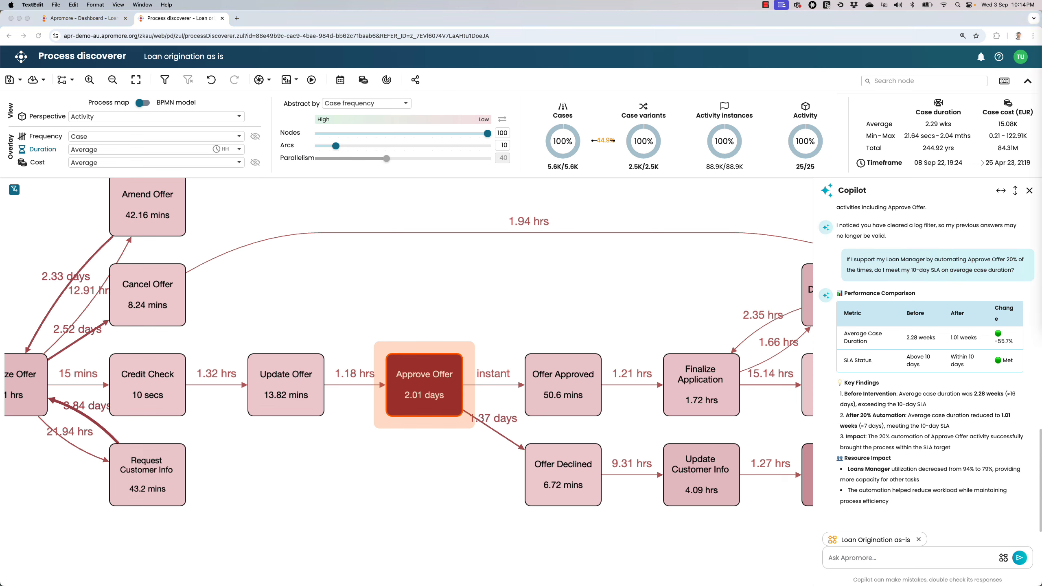
{"action": "key", "text": "super+Tab"}
{"action": "left_click", "coordinate": [887, 557]}
{"action": "type", "text": "What if demand increases by 15%? How does this impact on my average case duration and cost?"}
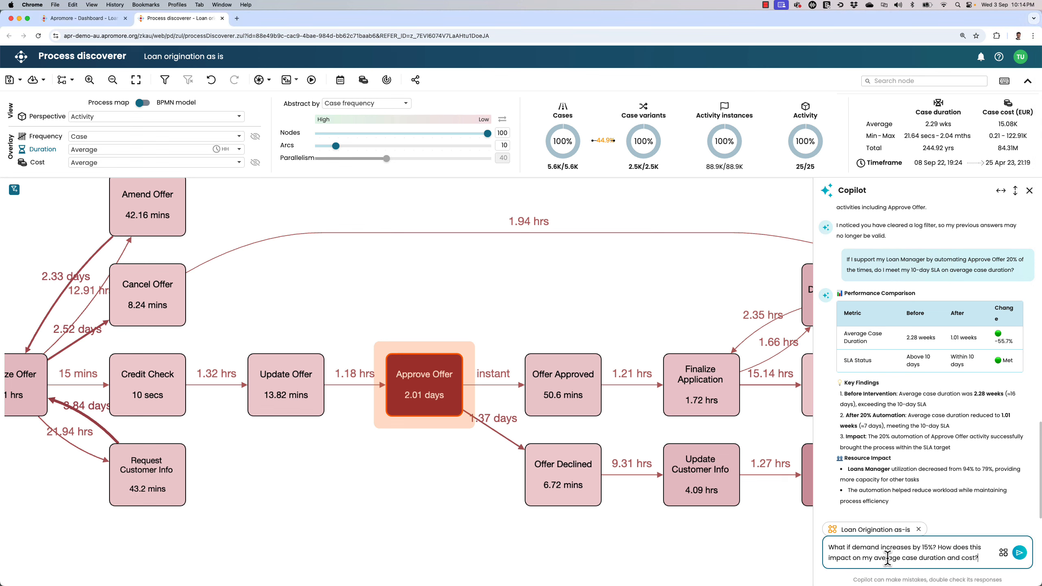
{"action": "key", "text": "Return"}
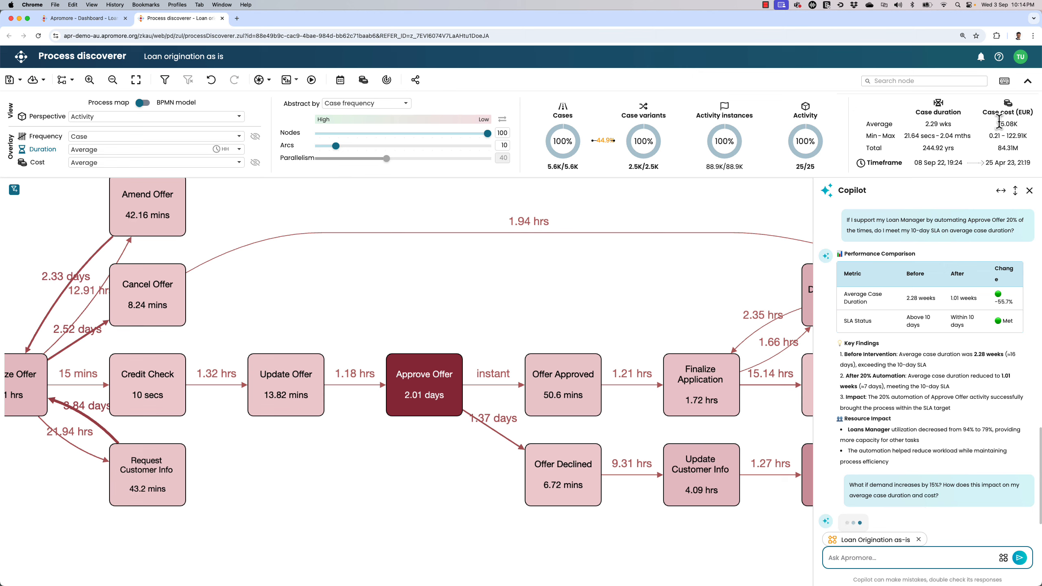
- Overlay the map with cost, view it as Total Rework, and return the cost measure to Average
{"action": "mouse_move", "coordinate": [1000, 125]}
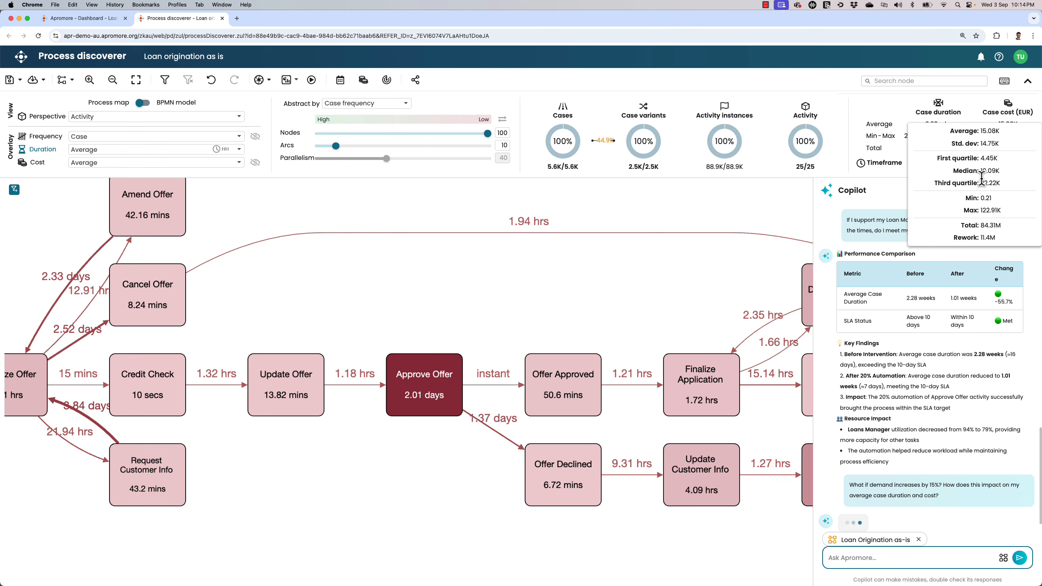
{"action": "left_click", "coordinate": [31, 165]}
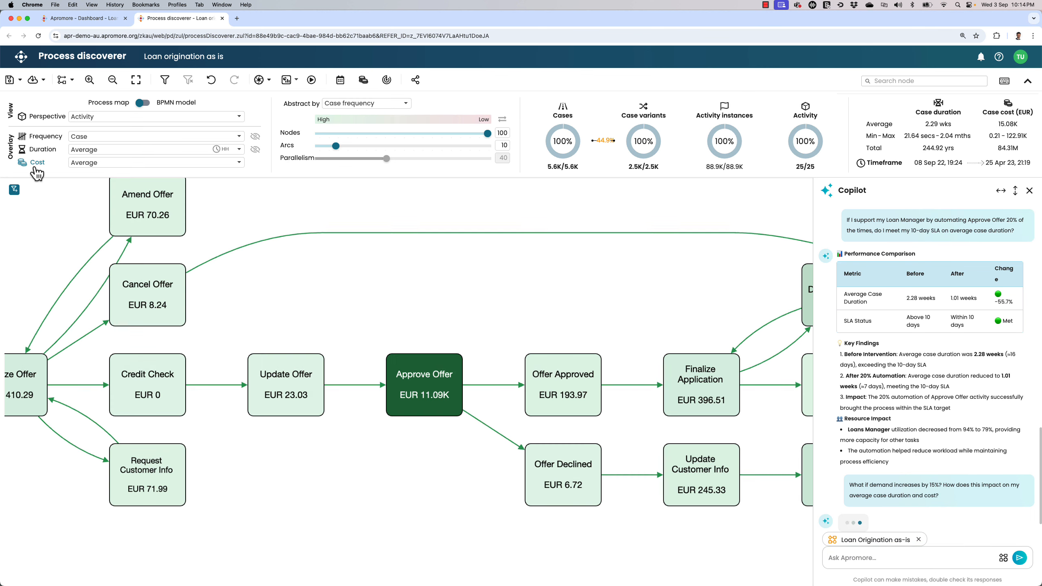
{"action": "left_click", "coordinate": [111, 163]}
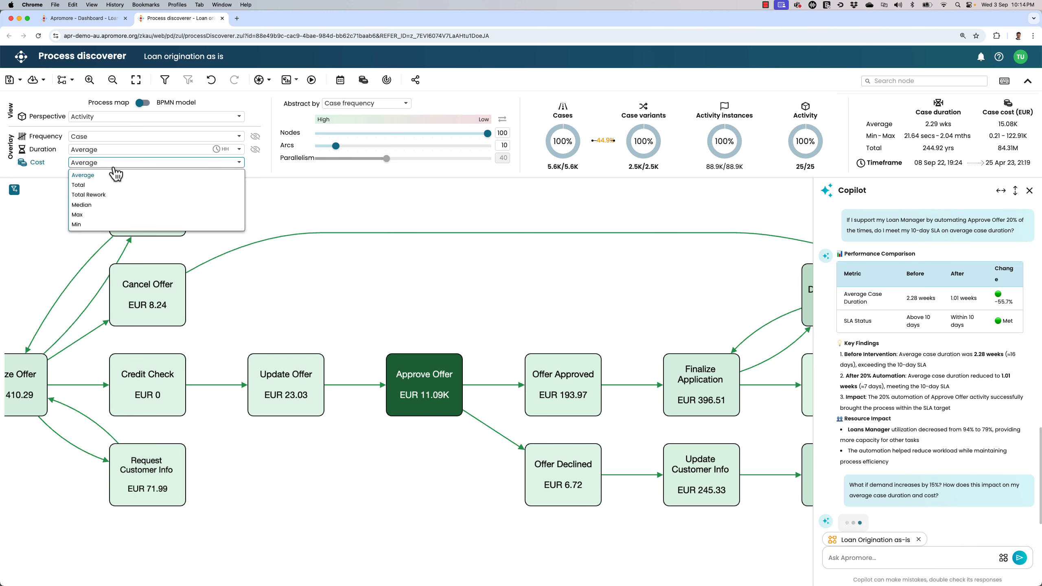
{"action": "left_click", "coordinate": [116, 192]}
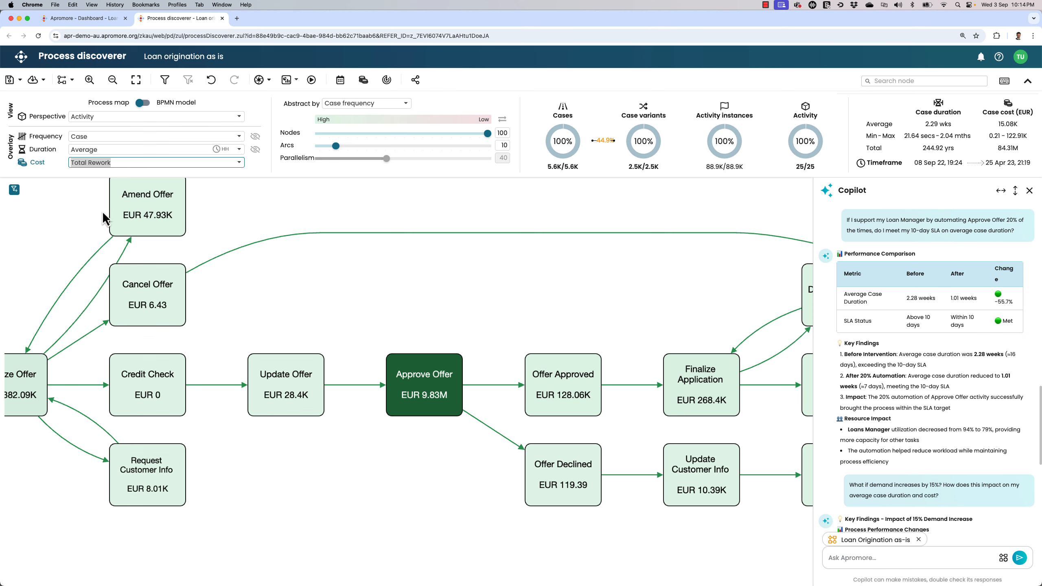
{"action": "left_click", "coordinate": [152, 164]}
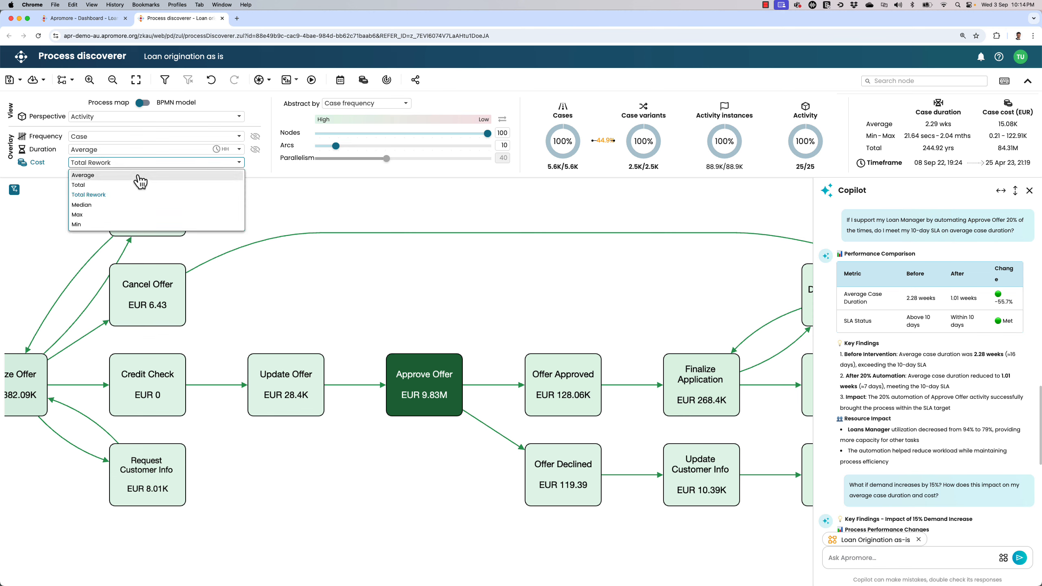
{"action": "left_click", "coordinate": [133, 181]}
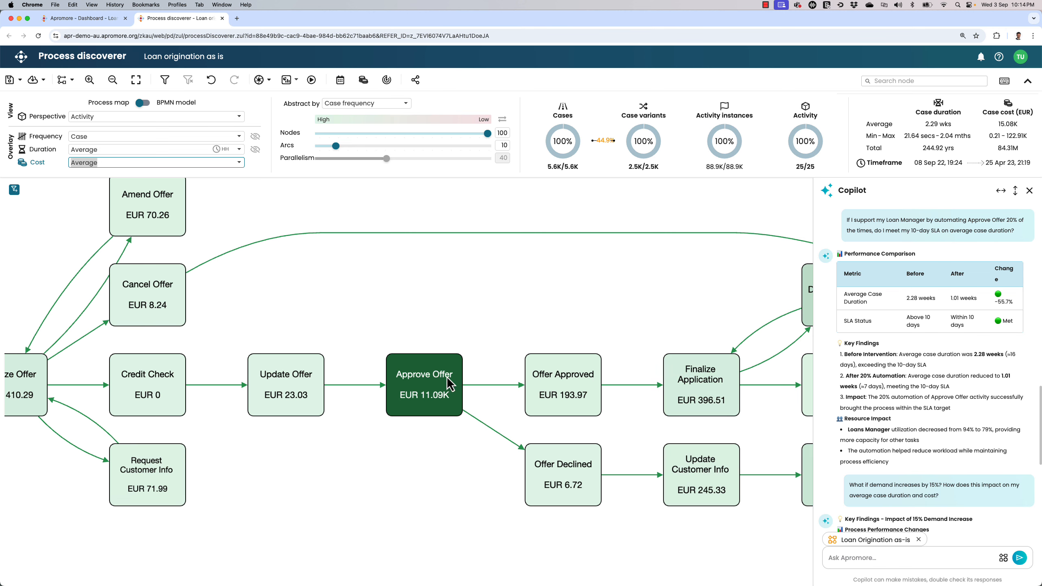
- Examine Copilot's tables on process performance changes and resource utilization impact for the 15% demand increase
{"action": "scroll", "coordinate": [925, 451], "scroll_direction": "down", "scroll_amount": 1}
{"action": "scroll", "coordinate": [924, 445], "scroll_direction": "down", "scroll_amount": 5}
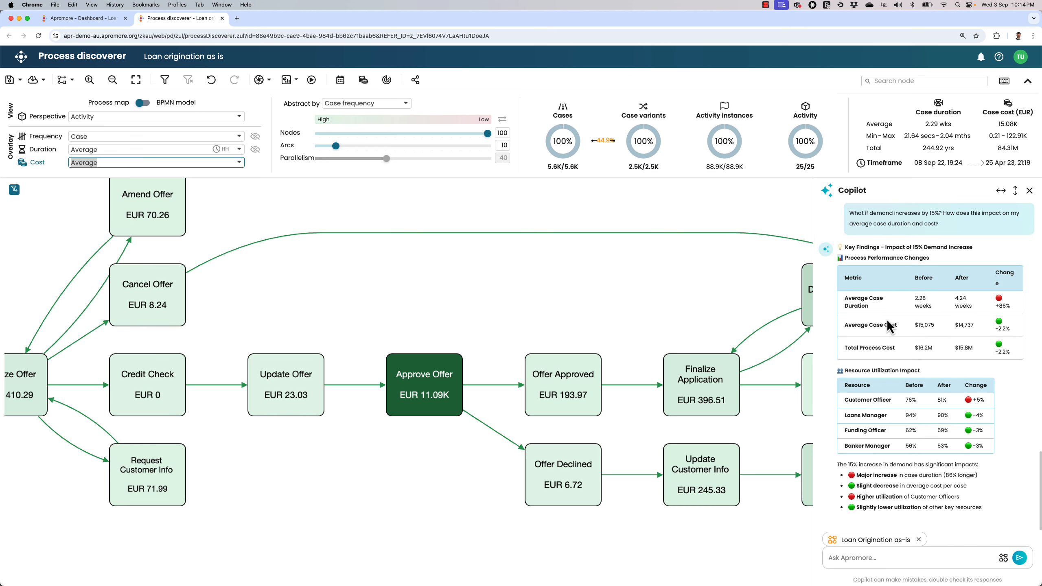
{"action": "scroll", "coordinate": [964, 327], "scroll_direction": "up", "scroll_amount": 5}
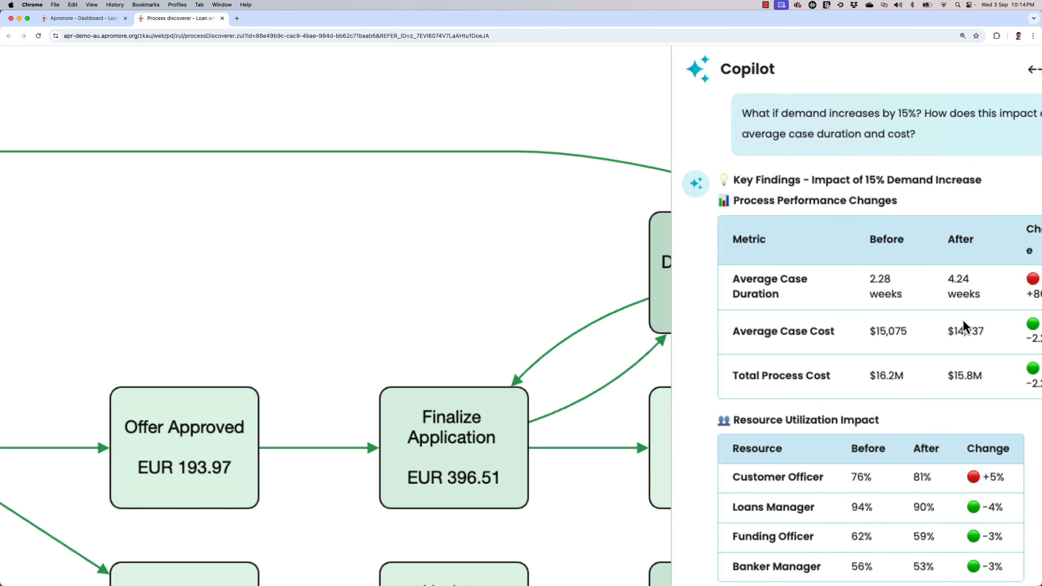
{"action": "scroll", "coordinate": [964, 327], "scroll_direction": "right", "scroll_amount": 1}
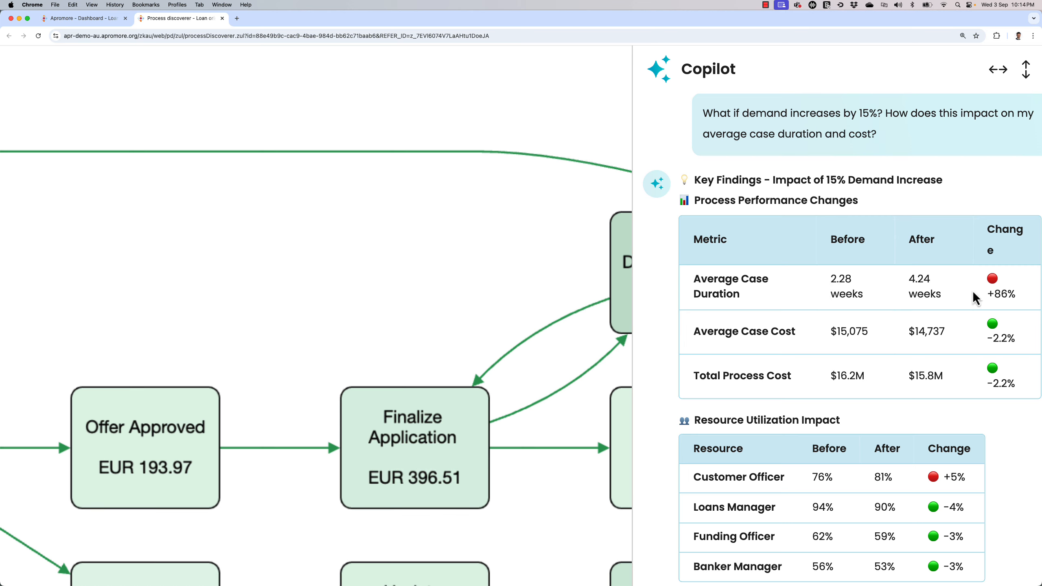
{"action": "scroll", "coordinate": [986, 301], "scroll_direction": "down", "scroll_amount": 1}
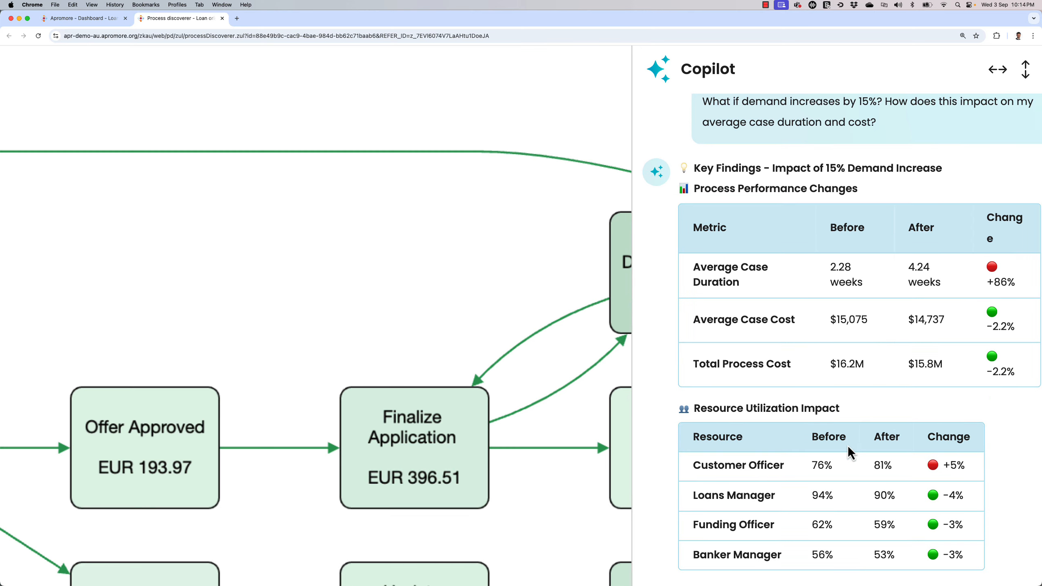
{"action": "scroll", "coordinate": [847, 444], "scroll_direction": "down", "scroll_amount": 5}
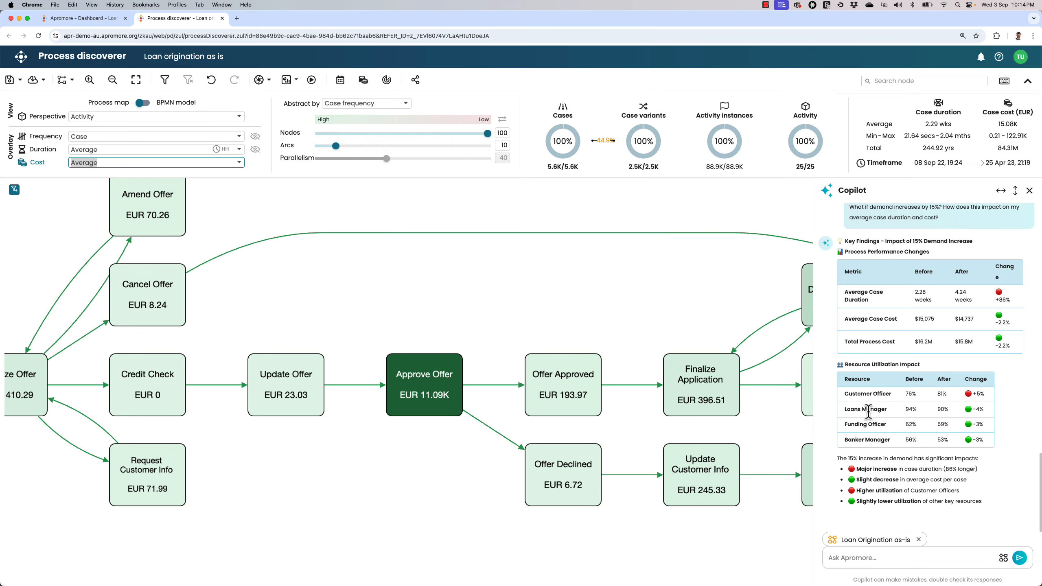
- Ask Copilot "Do I drop my average case duration below 10 days if demand increases by 15% and I automate Approve Offer 20% of the times?"
{"action": "key", "text": "super+Tab"}
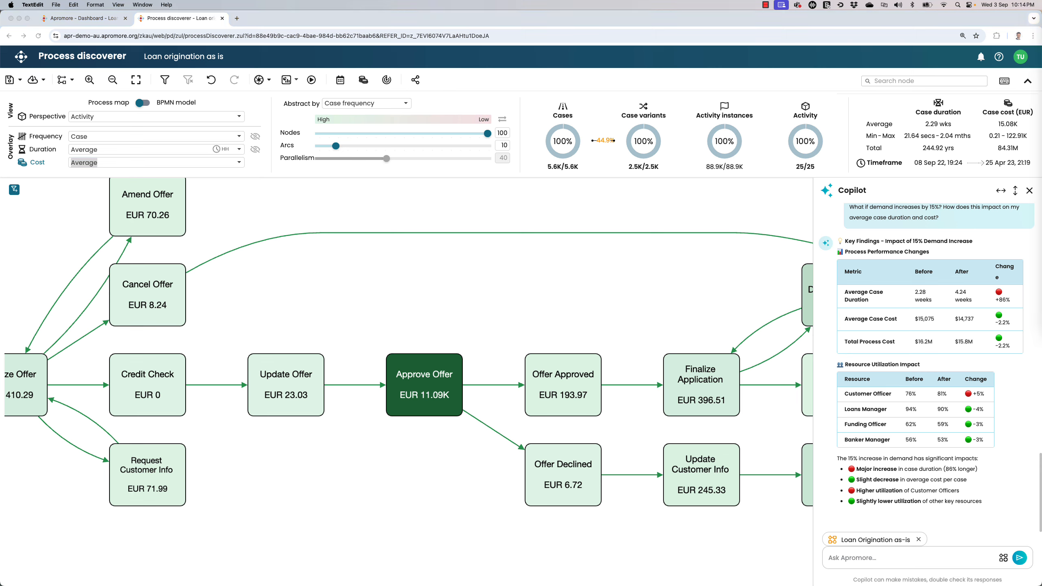
{"action": "key", "text": "super+c"}
{"action": "left_click", "coordinate": [891, 559]}
{"action": "key", "text": "super+v"}
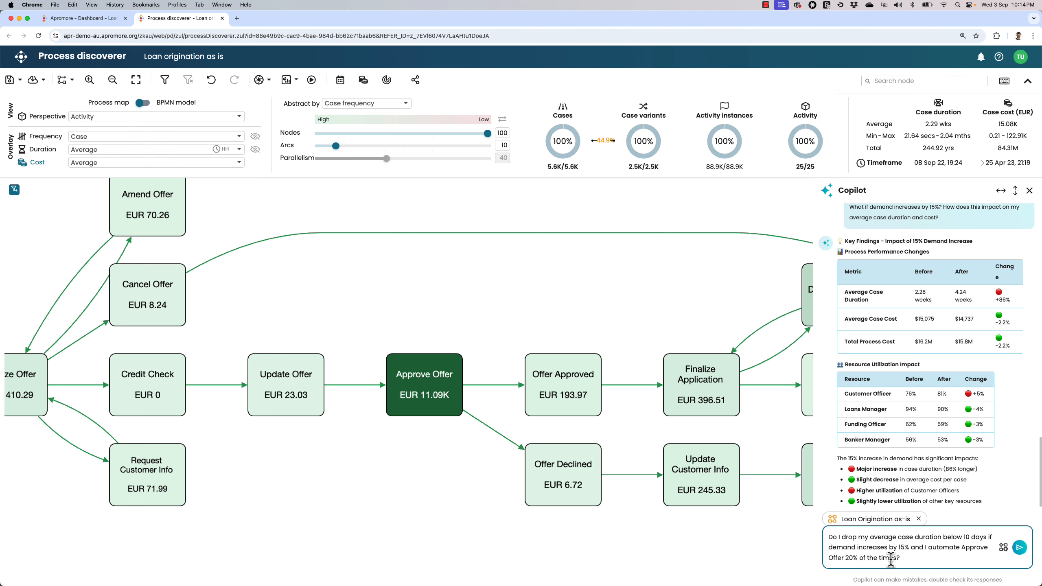
{"action": "key", "text": "Return"}
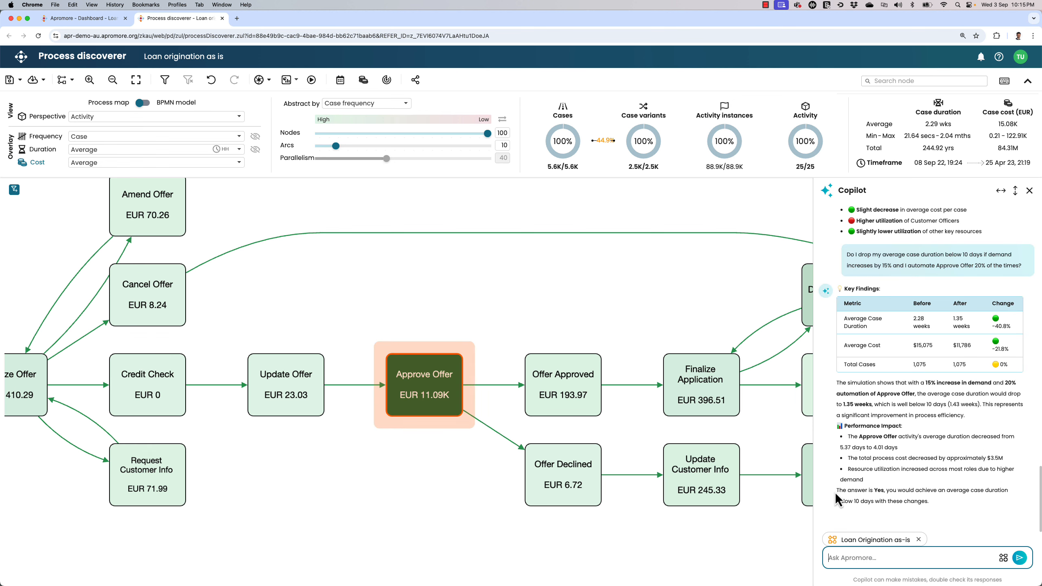
- Highlight Copilot's concluding answer on whether the average case duration drops below 10 days
{"action": "left_click", "coordinate": [838, 491]}
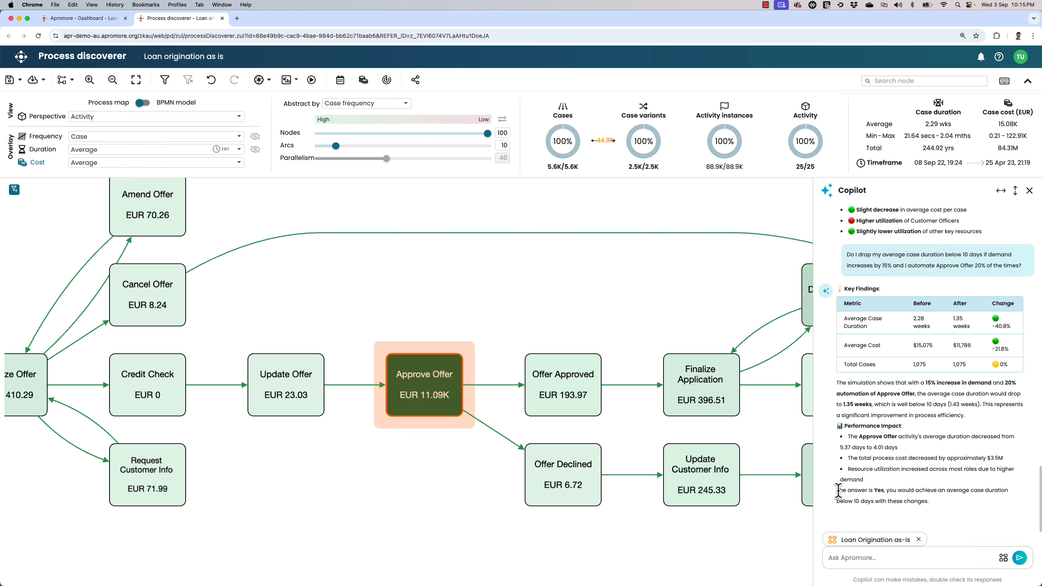
{"action": "left_click_drag", "start_coordinate": [838, 491], "coordinate": [931, 502]}
{"action": "left_click", "coordinate": [932, 502]}
- Close Copilot and overlay the process map with case frequency
{"action": "left_click", "coordinate": [1029, 190]}
{"action": "left_click", "coordinate": [43, 136]}
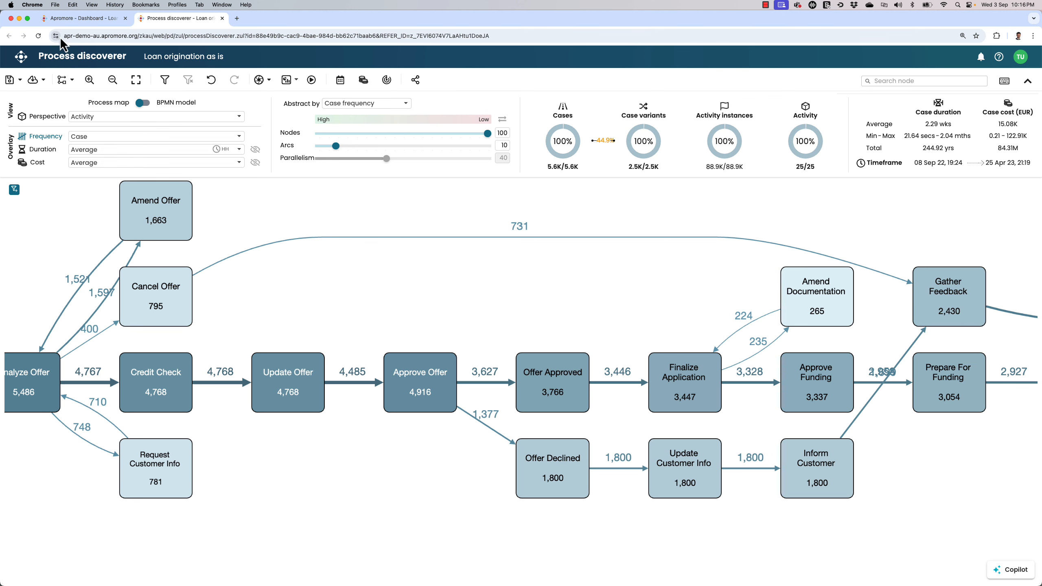
- Leave the Loan origination dashboard for the portal's home folder and open the Demo > Banking > Loan Origination folder
{"action": "left_click", "coordinate": [78, 18]}
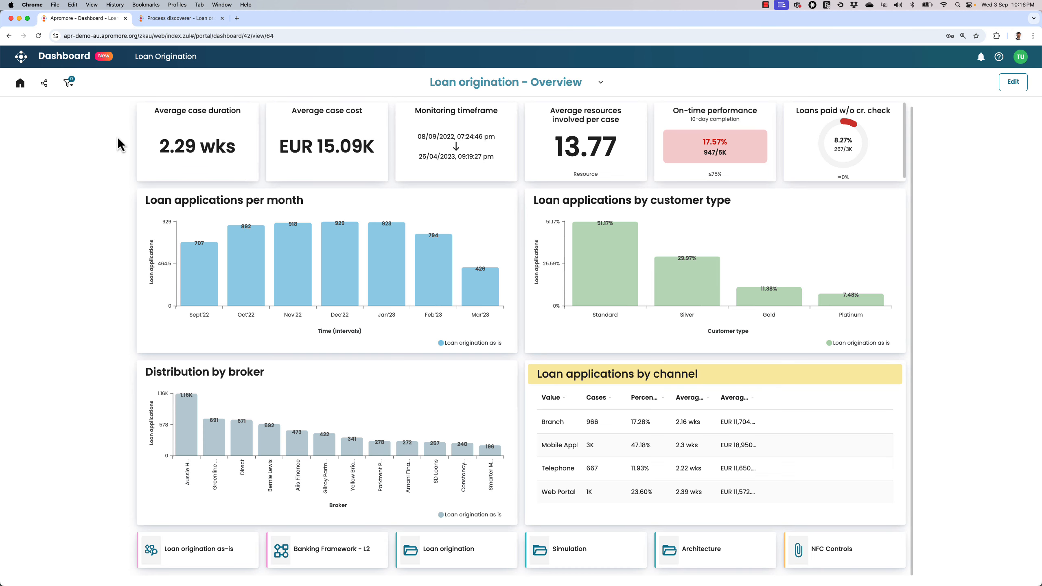
{"action": "left_click", "coordinate": [27, 64]}
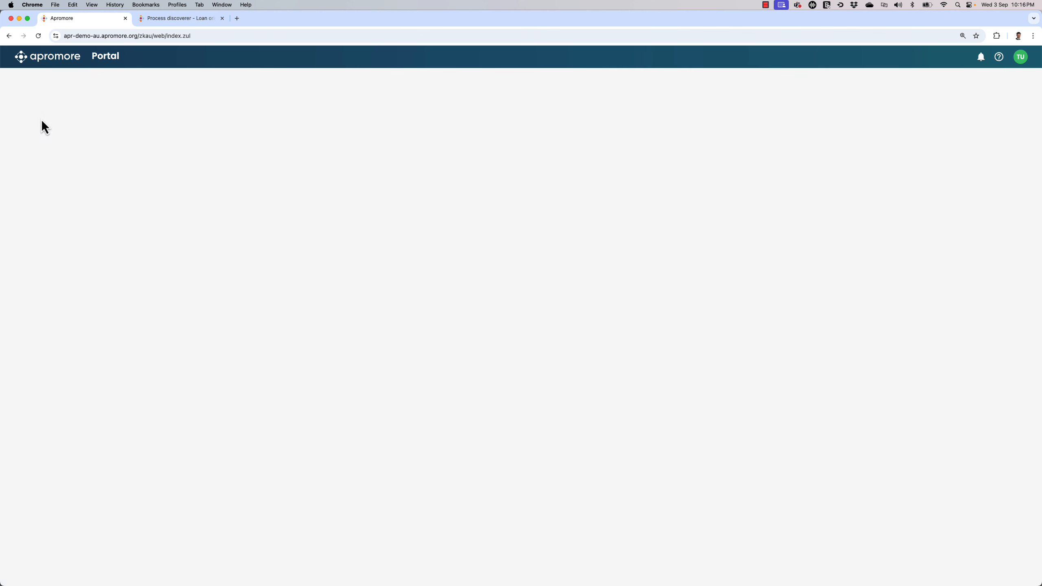
{"action": "left_click", "coordinate": [13, 132]}
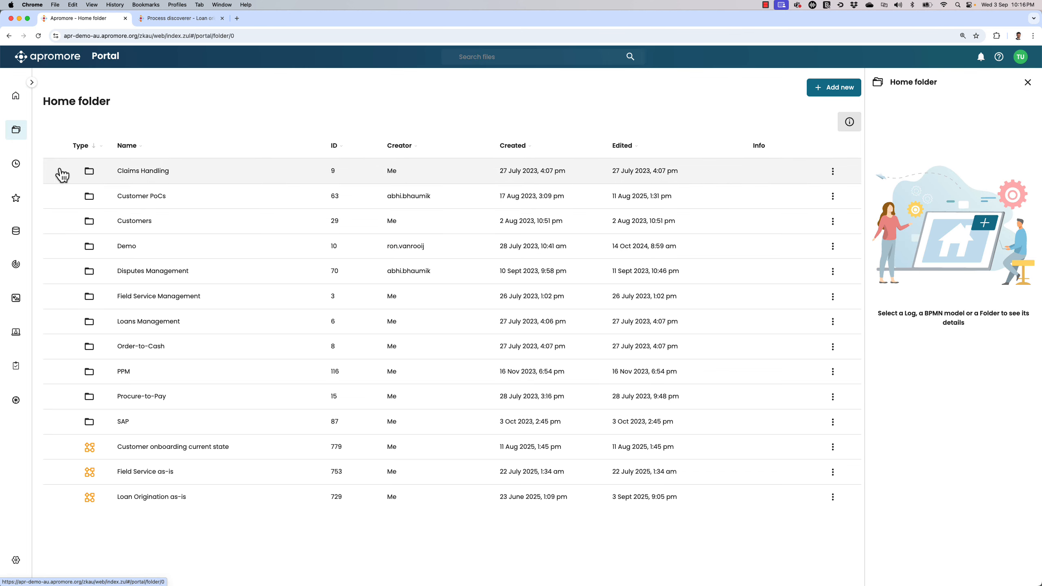
{"action": "double_click", "coordinate": [131, 246]}
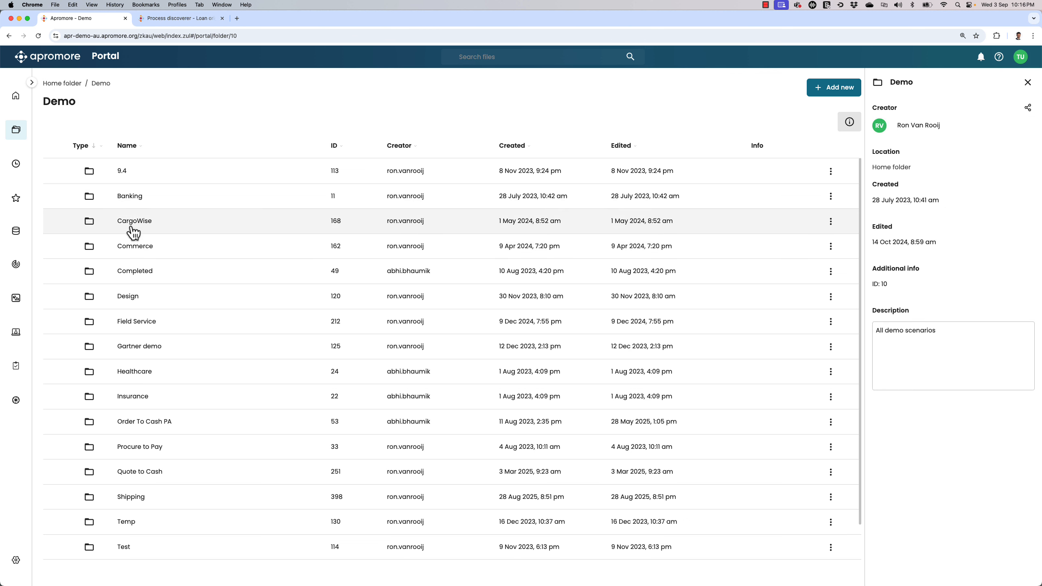
{"action": "double_click", "coordinate": [134, 206]}
{"action": "left_click", "coordinate": [151, 233]}
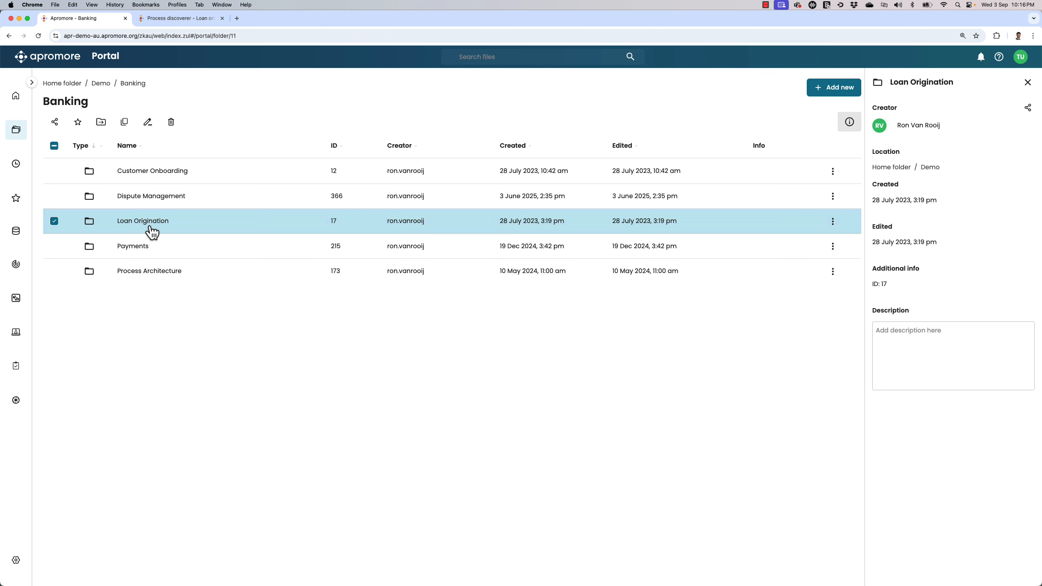
{"action": "double_click", "coordinate": [152, 232]}
- Open the Banking Framework - Level 2 model and follow Manage Customer Onboarding to its linked process model
{"action": "left_click", "coordinate": [144, 371]}
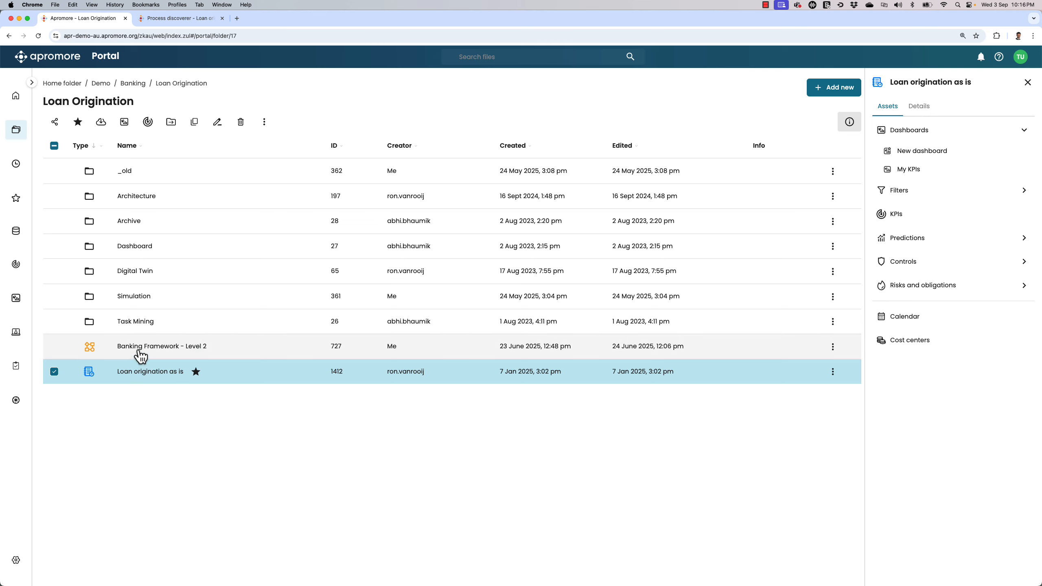
{"action": "double_click", "coordinate": [139, 349]}
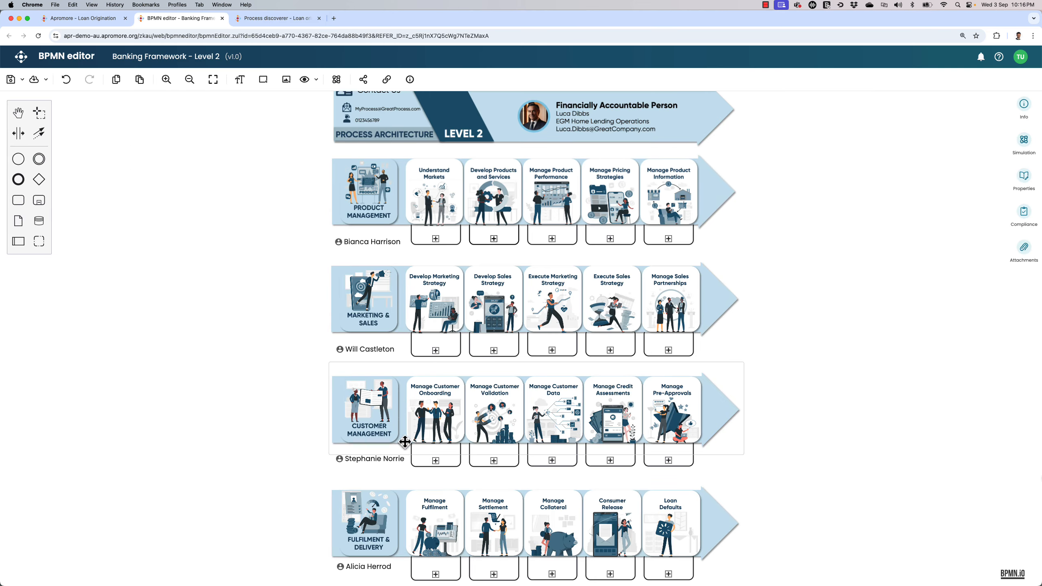
{"action": "left_click", "coordinate": [436, 460]}
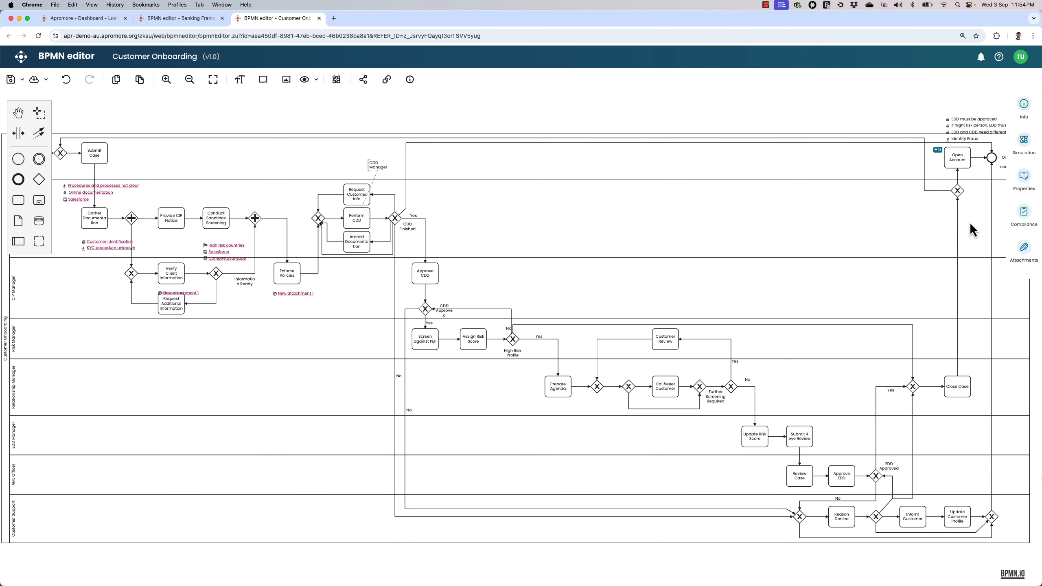
- Assign the Identity Theft risk to the Customer Onboarding process model's compliance settings
{"action": "left_click", "coordinate": [1023, 213]}
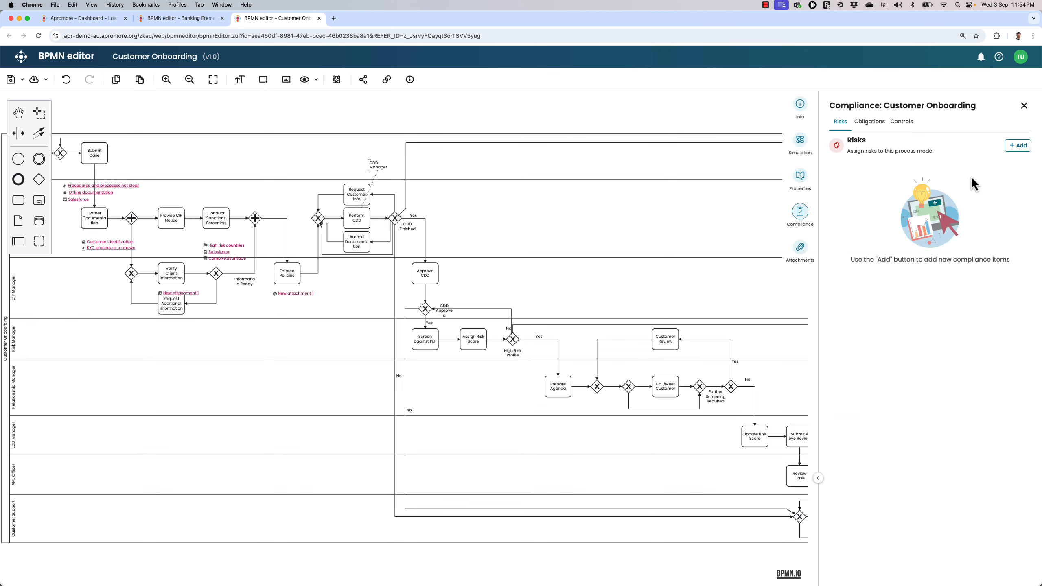
{"action": "left_click", "coordinate": [1017, 146]}
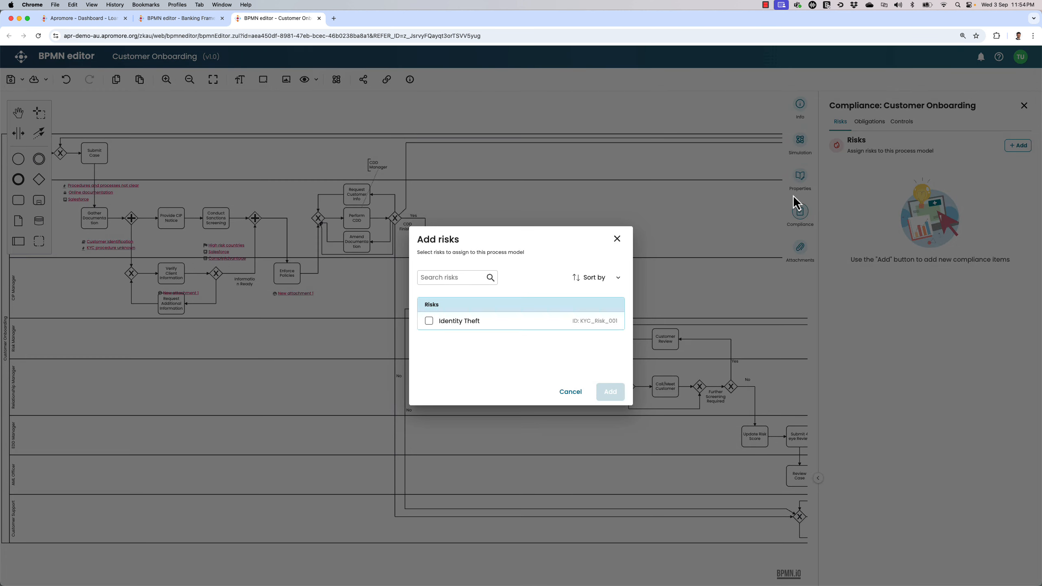
{"action": "left_click", "coordinate": [453, 323]}
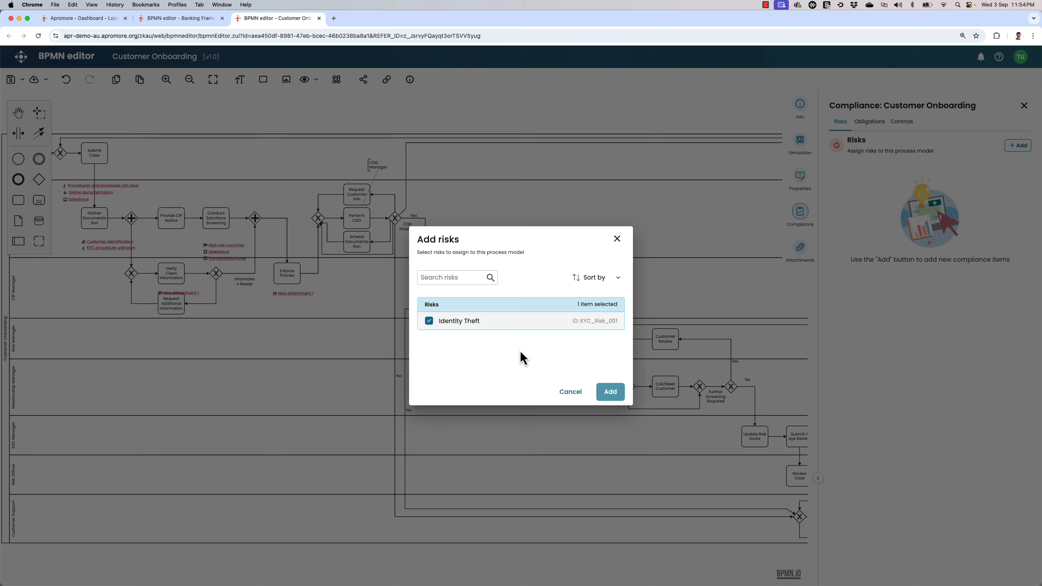
{"action": "left_click", "coordinate": [610, 393]}
- Assign the controls Approve CDD within 4 days, Approved CDD, Approved EDD and Segregation of duty to the Customer Onboarding model
{"action": "left_click", "coordinate": [869, 121]}
{"action": "left_click", "coordinate": [904, 122]}
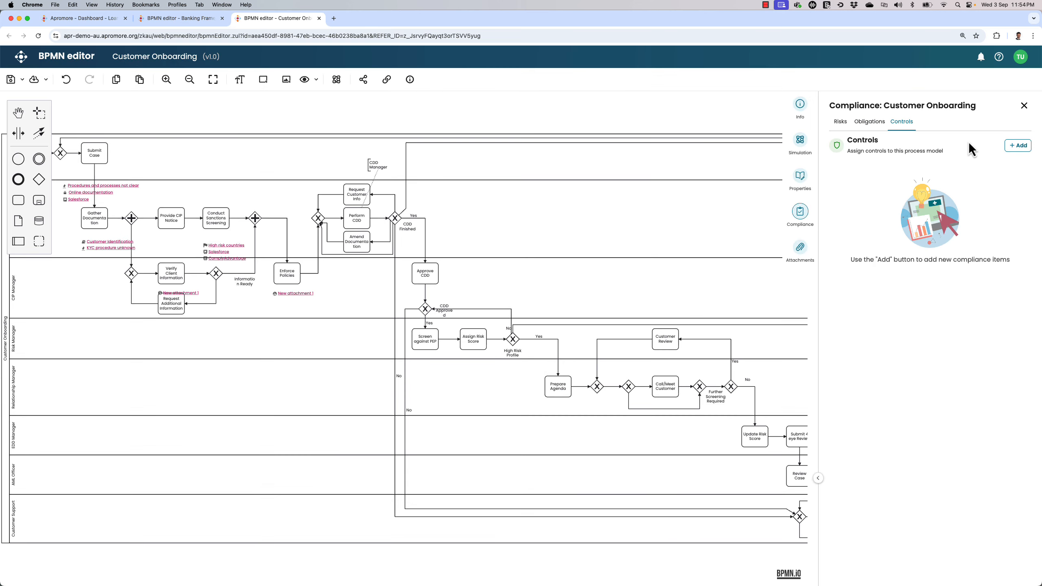
{"action": "left_click", "coordinate": [1018, 146]}
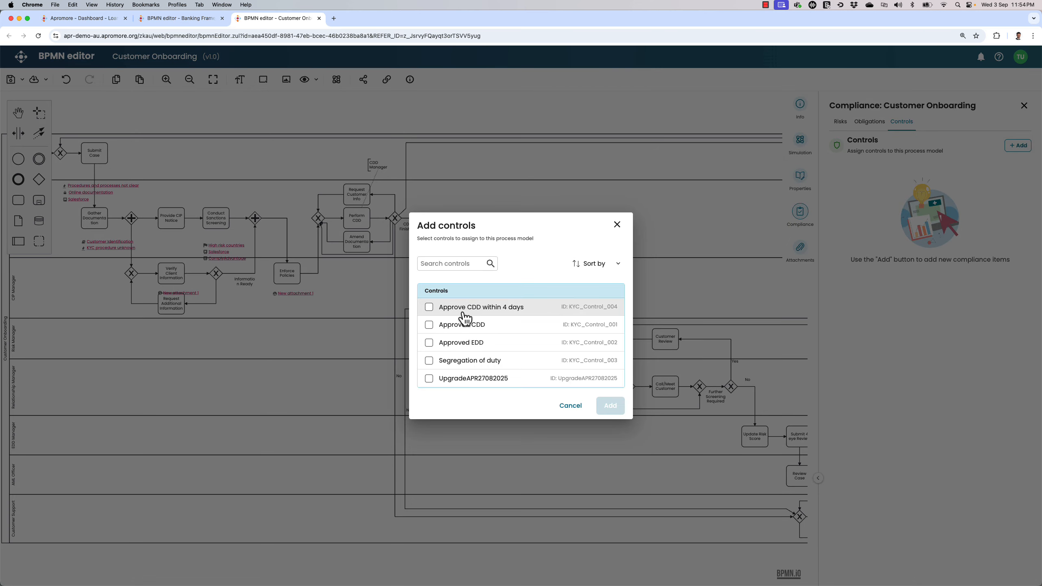
{"action": "left_click", "coordinate": [460, 329]}
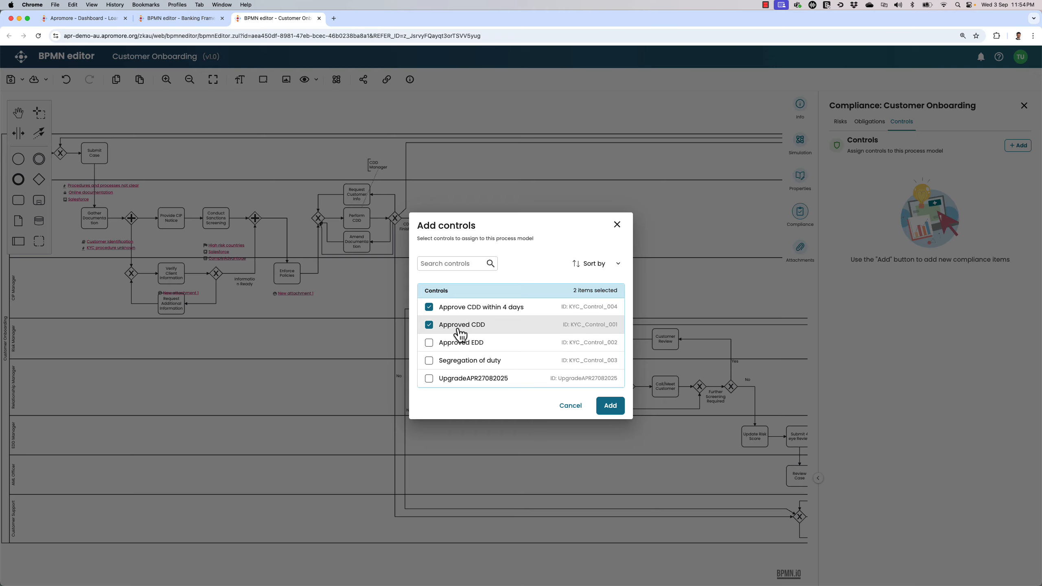
{"action": "left_click", "coordinate": [455, 347]}
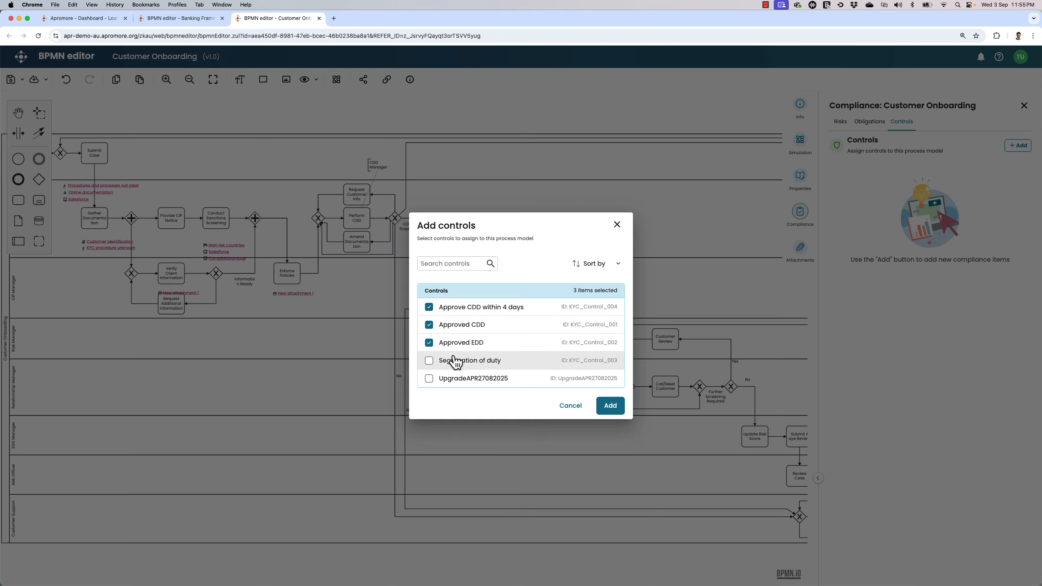
{"action": "left_click", "coordinate": [609, 405]}
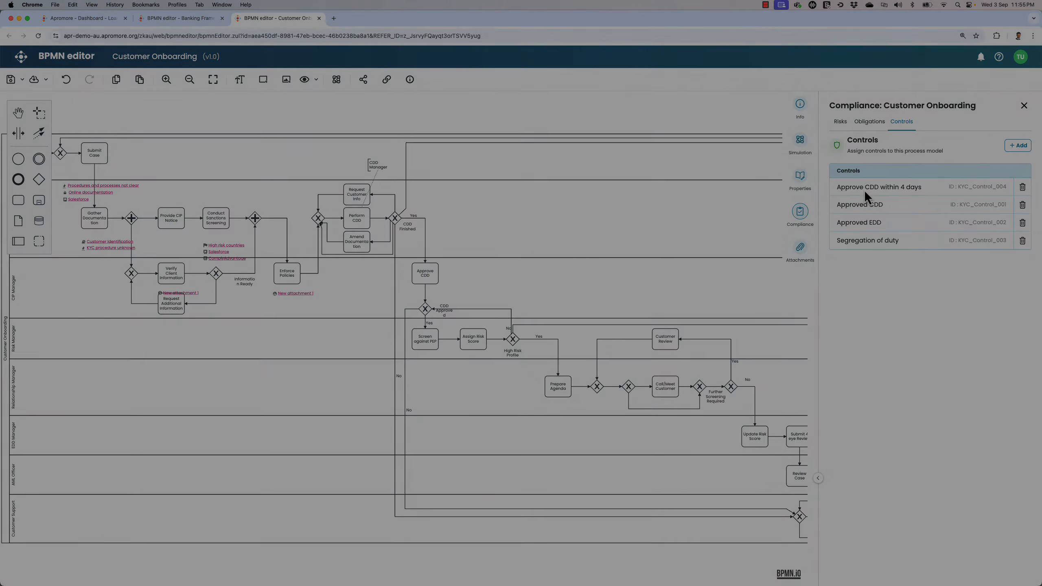